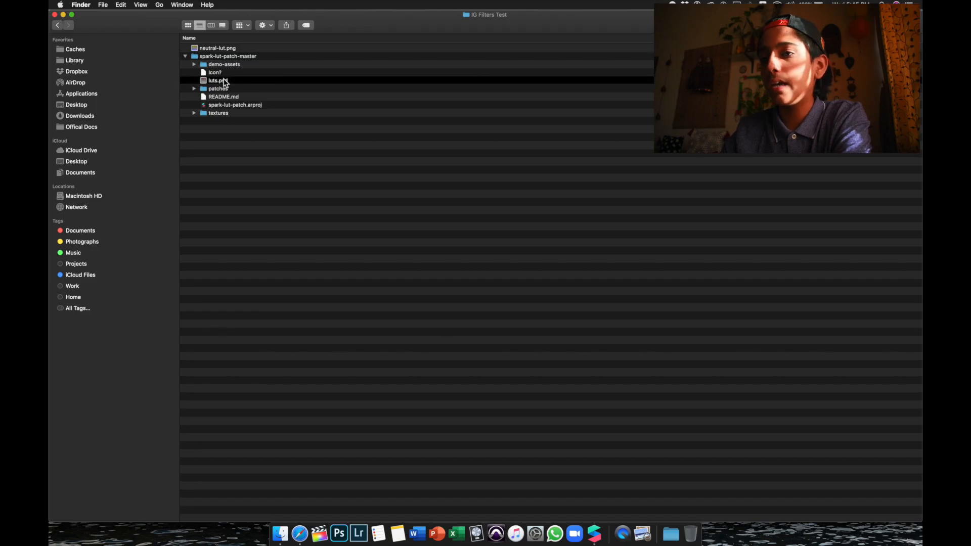
- Collapse the spark-lut-patch-master folder and select FujiFilm Lut.png
{"action": "key", "text": "space"}
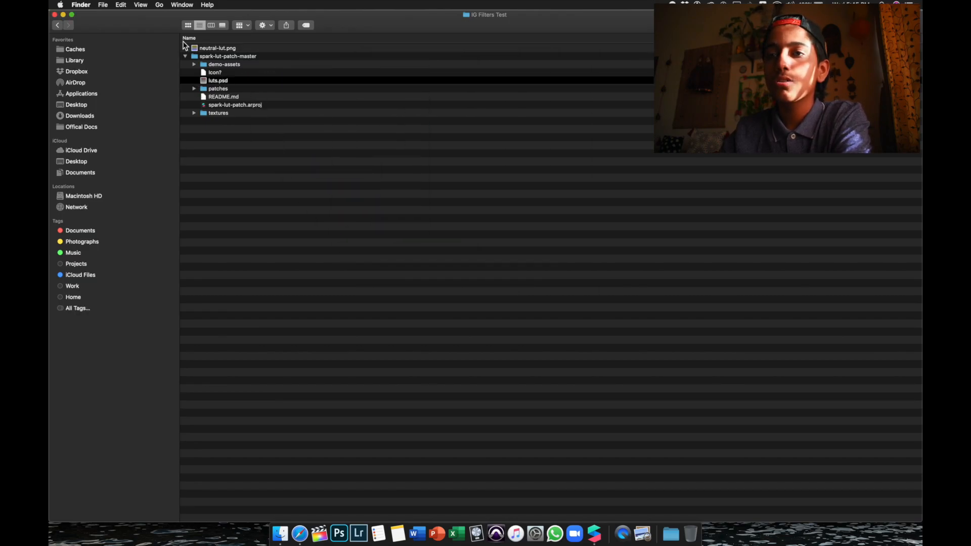
{"action": "left_click", "coordinate": [185, 56]}
{"action": "left_click", "coordinate": [209, 49]}
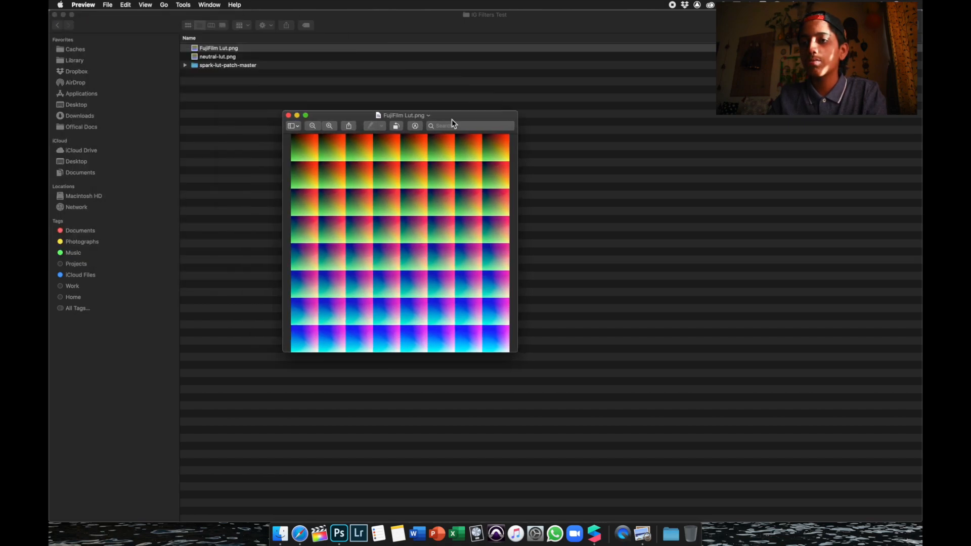
{"action": "left_click", "coordinate": [268, 50]}
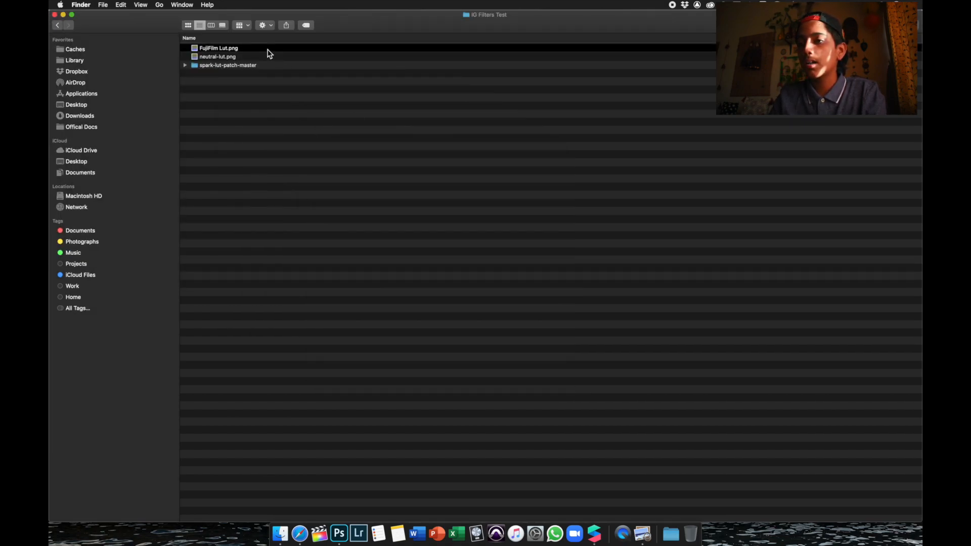
- Compare the image previews of neutral-lut.png and FujiFilm Lut.png
{"action": "key", "text": "Down"}
{"action": "key", "text": "space"}
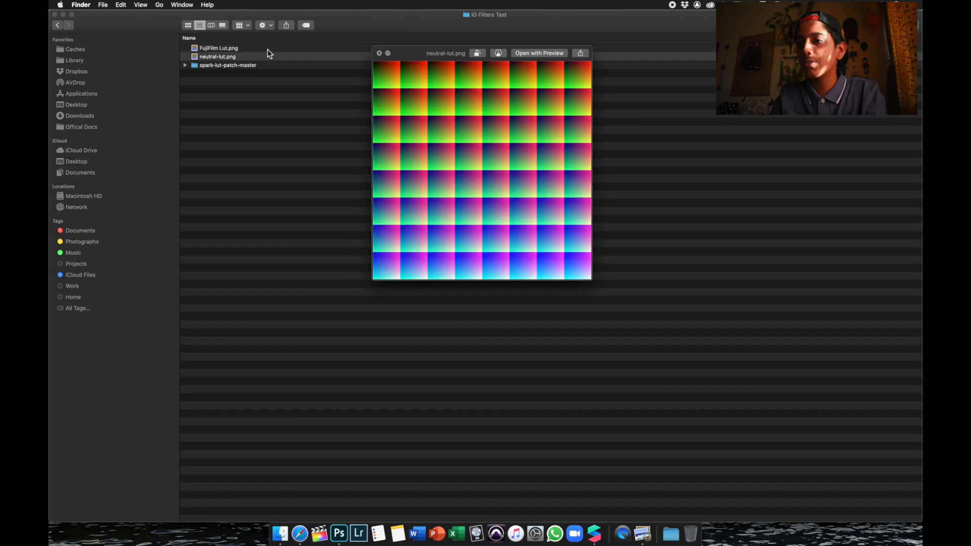
{"action": "key", "text": "Up"}
{"action": "key", "text": "Down"}
{"action": "key", "text": "Up"}
{"action": "key", "text": "Down"}
{"action": "key", "text": "Up"}
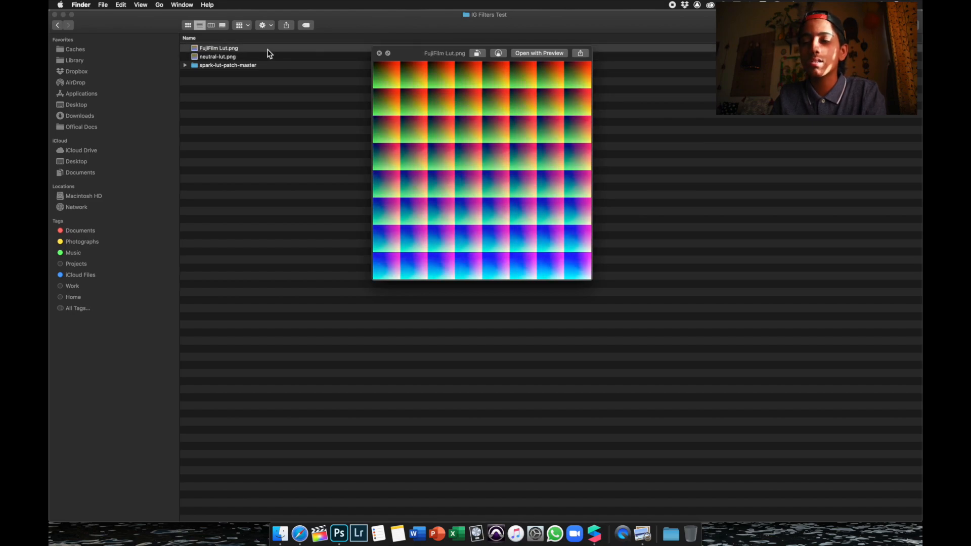
{"action": "key", "text": "Down"}
{"action": "key", "text": "Up"}
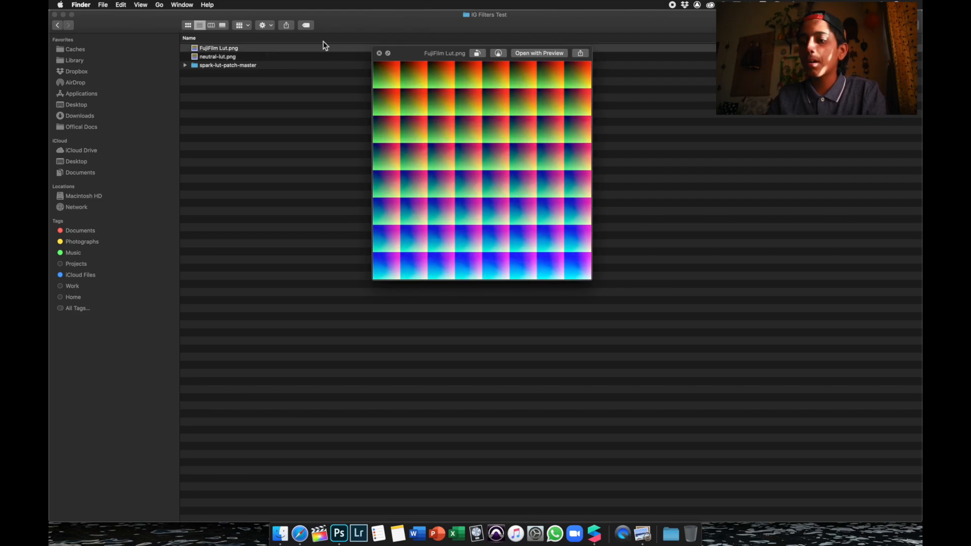
{"action": "left_click", "coordinate": [379, 53]}
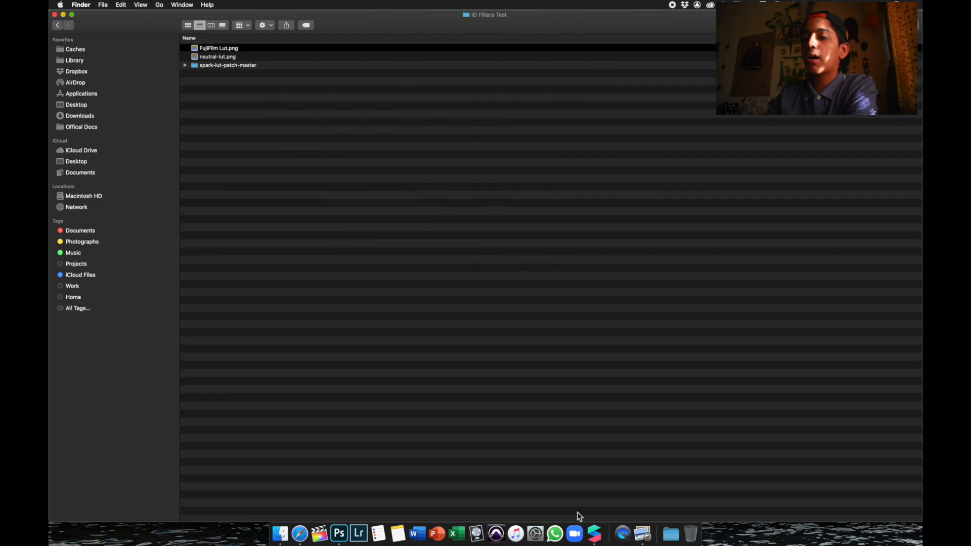
- Switch to Spark AR Studio, create a blank project and set its preview device to iPhone X
{"action": "left_click", "coordinate": [594, 533]}
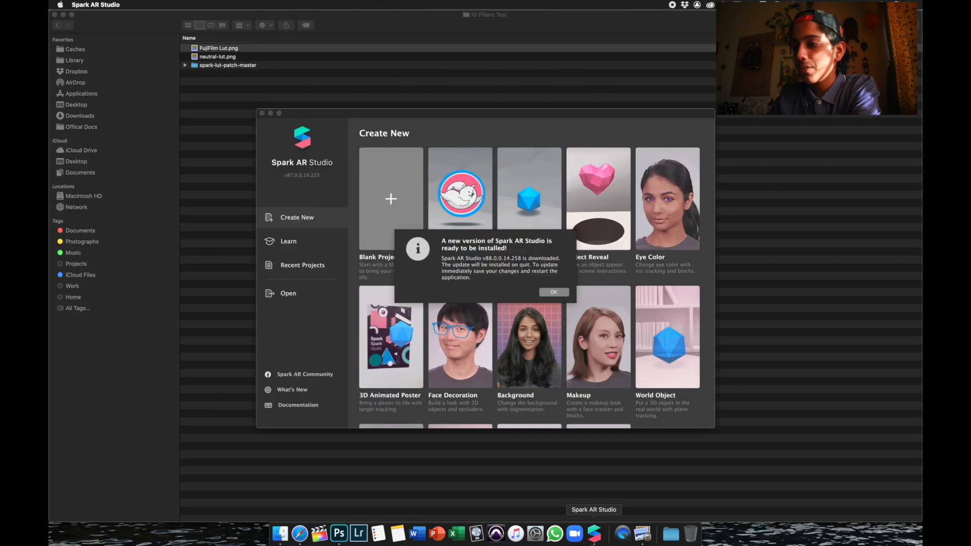
{"action": "left_click", "coordinate": [550, 293]}
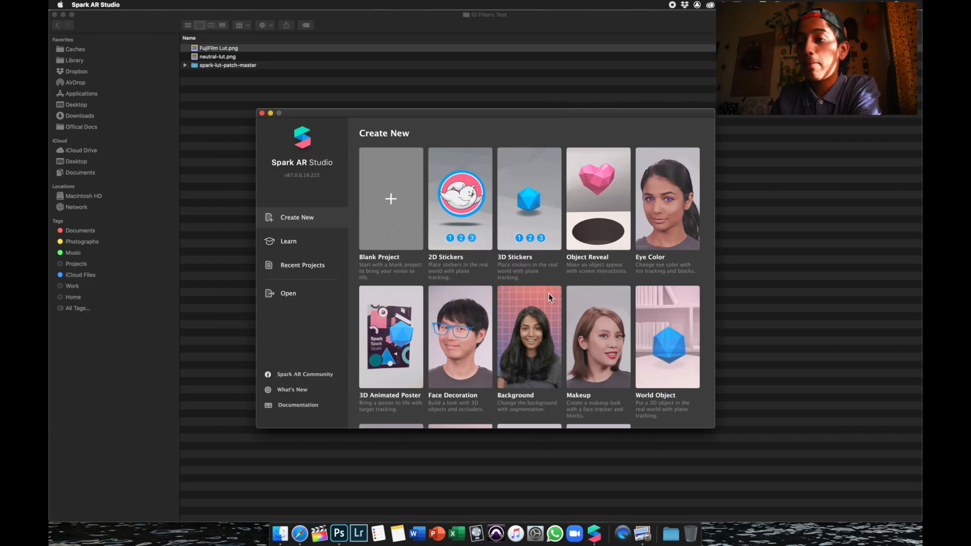
{"action": "left_click", "coordinate": [371, 192]}
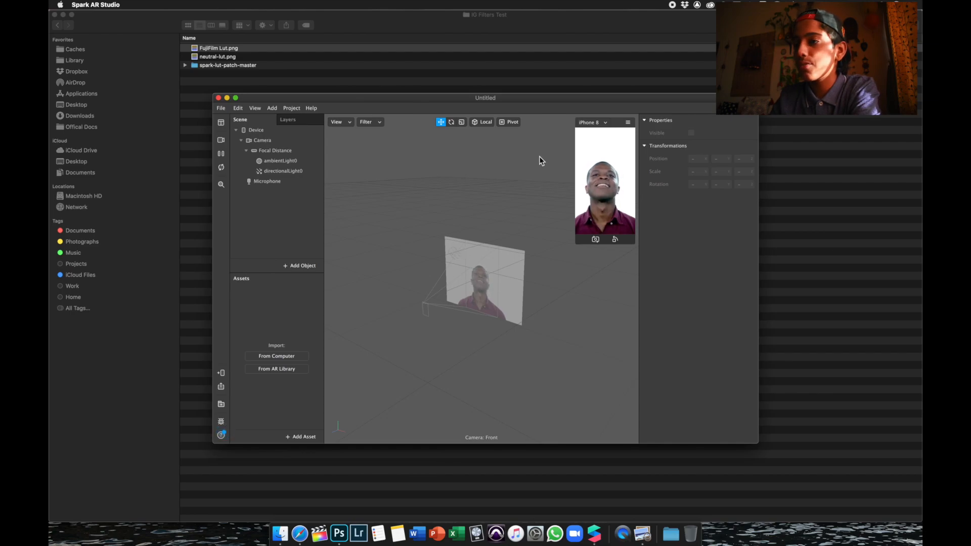
{"action": "left_click", "coordinate": [586, 122]}
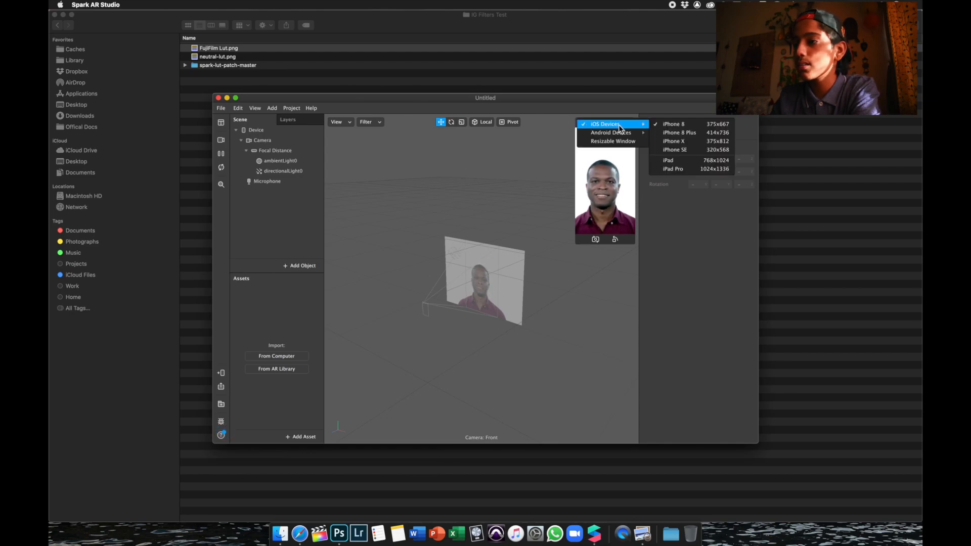
{"action": "left_click", "coordinate": [691, 142]}
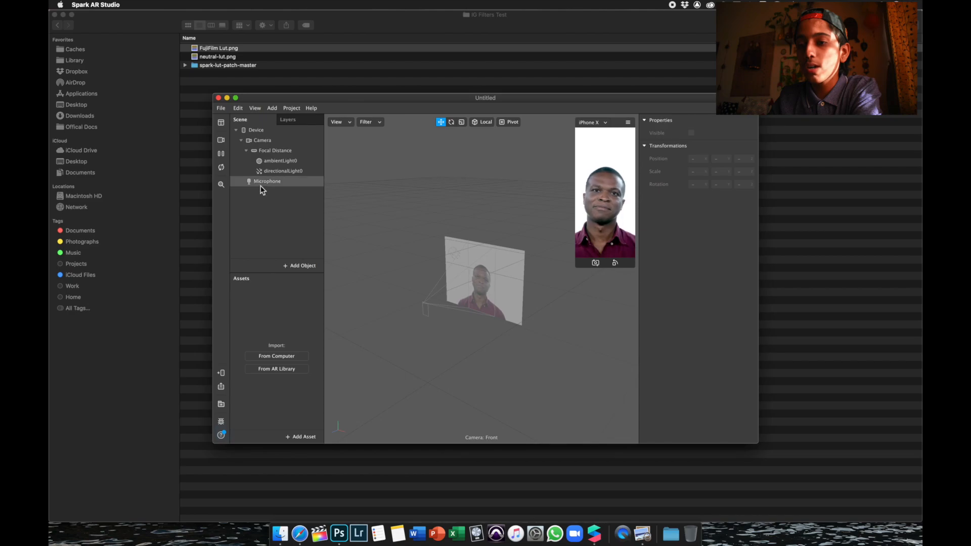
- Add a canvas to the scene and insert a rectangle inside it
{"action": "left_click", "coordinate": [299, 266]}
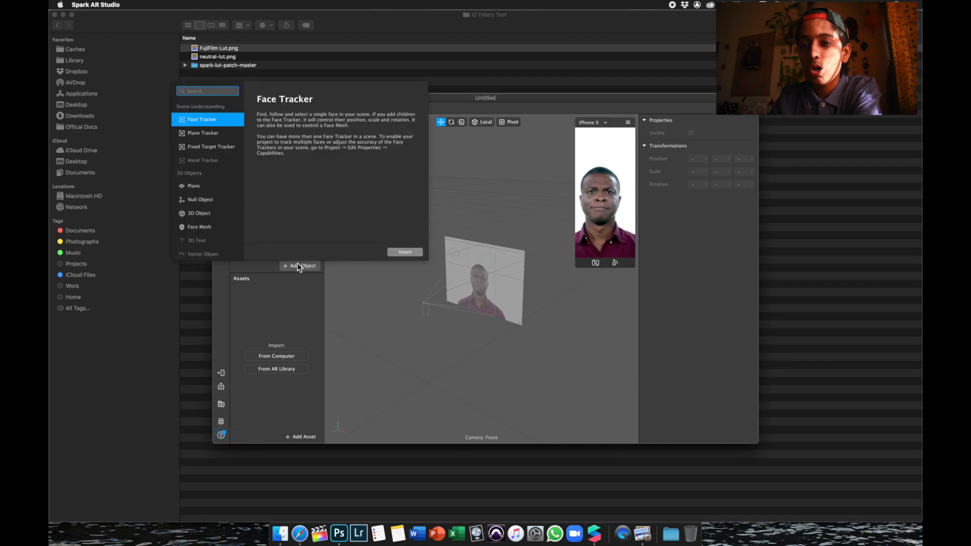
{"action": "scroll", "coordinate": [217, 190], "scroll_direction": "down", "scroll_amount": 3}
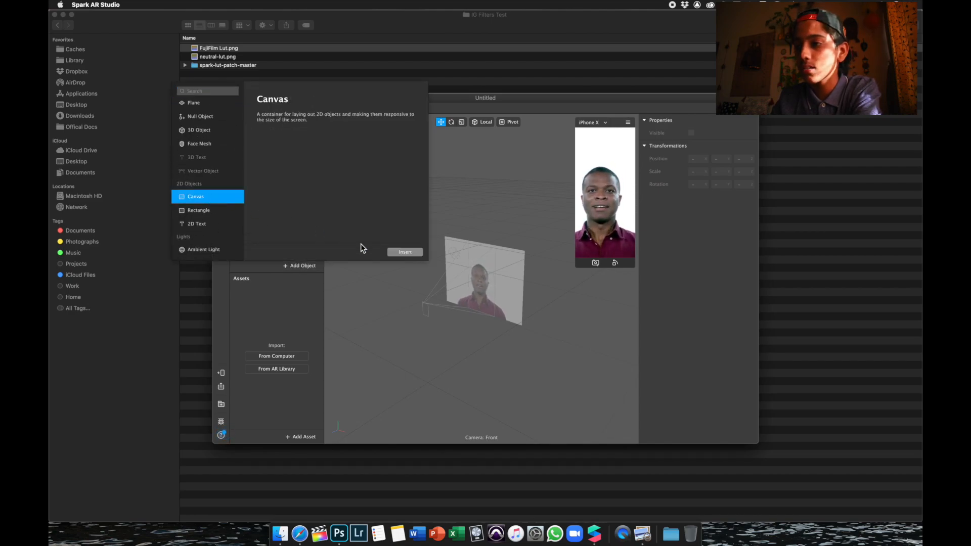
{"action": "left_click", "coordinate": [405, 252]}
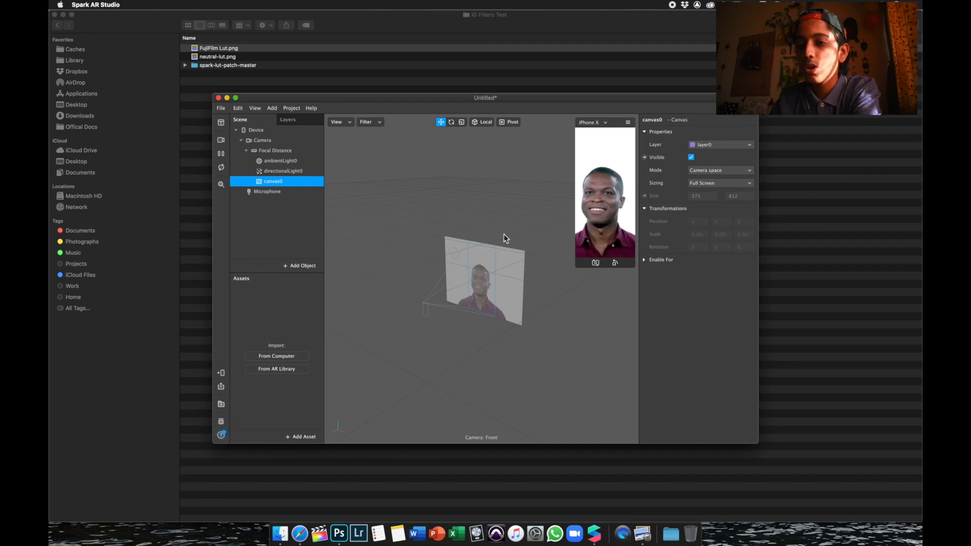
{"action": "left_click", "coordinate": [291, 266]}
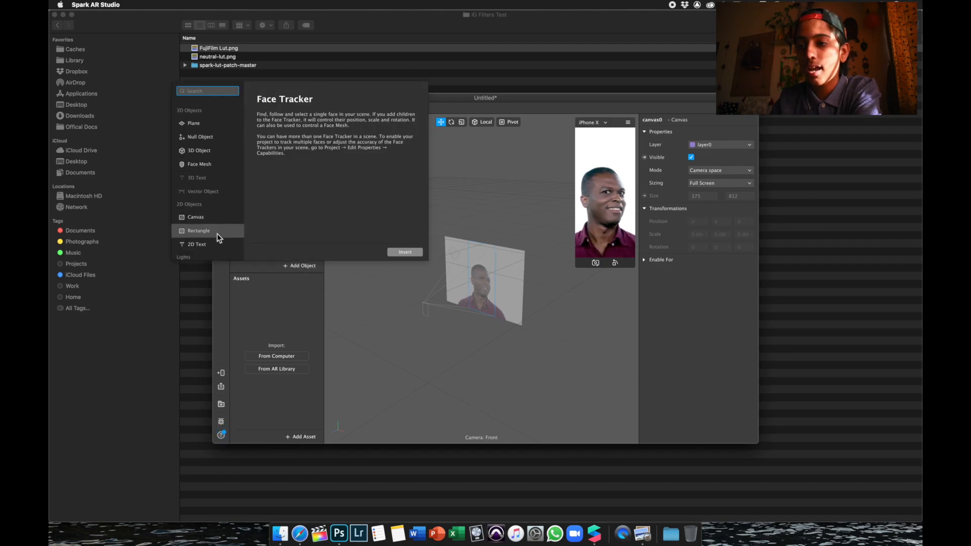
{"action": "left_click", "coordinate": [215, 236]}
{"action": "left_click", "coordinate": [405, 252]}
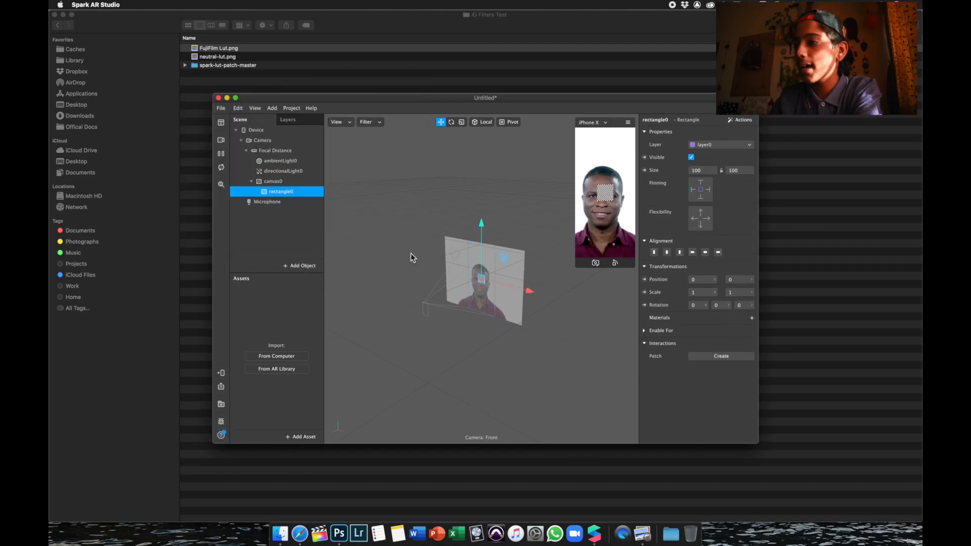
- Set the rectangle's size to Fill Width and Fill Height so it covers the whole canvas
{"action": "left_click", "coordinate": [700, 171]}
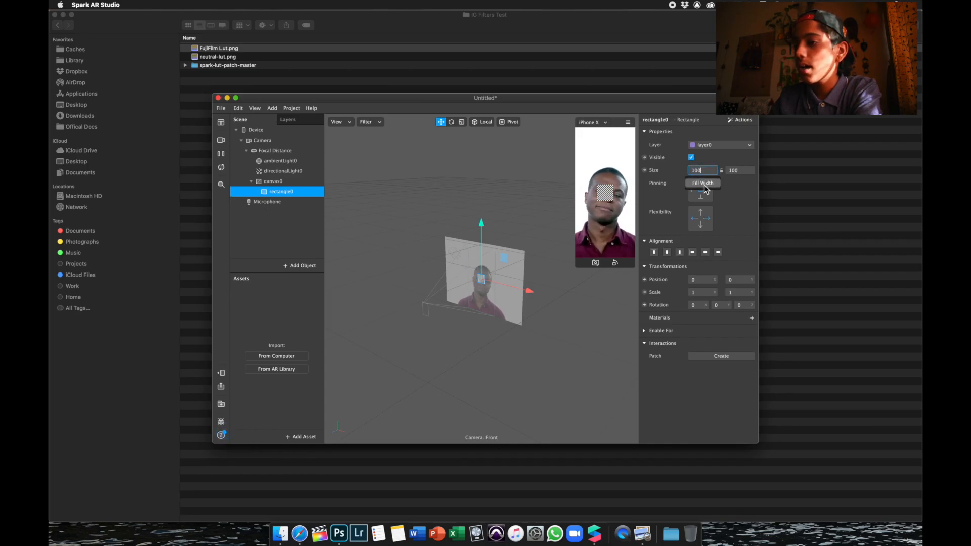
{"action": "left_click", "coordinate": [703, 184]}
{"action": "left_click", "coordinate": [732, 171]}
{"action": "left_click", "coordinate": [738, 184]}
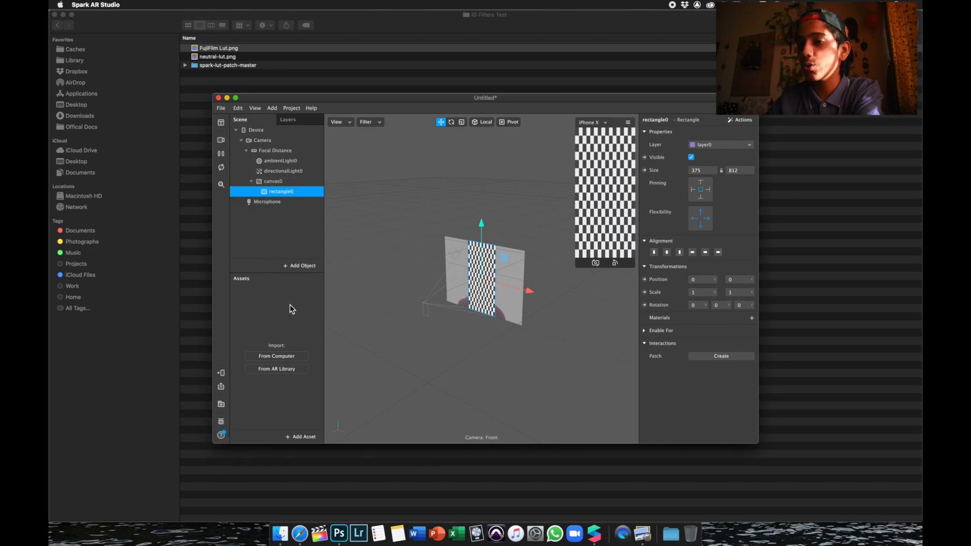
- Toggle the canvas's visibility off and back on
{"action": "left_click", "coordinate": [265, 183]}
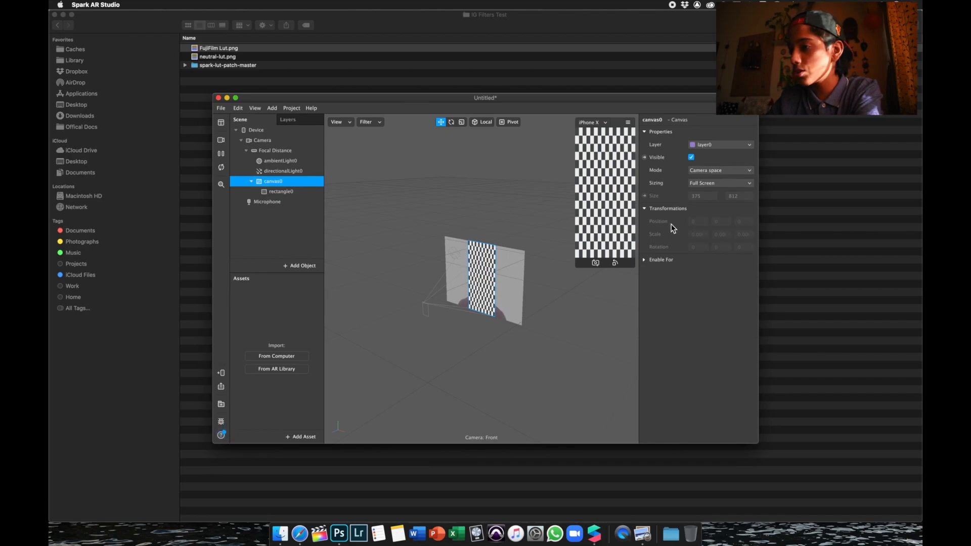
{"action": "left_click", "coordinate": [691, 157]}
{"action": "left_click", "coordinate": [692, 157]}
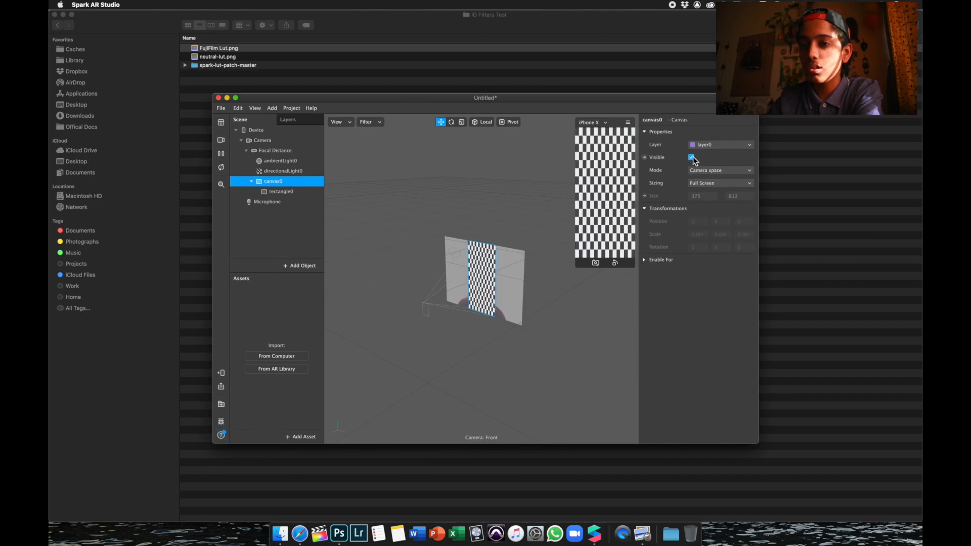
- Add a new material to the rectangle and create a patch for the material's diffuse texture
{"action": "left_click", "coordinate": [279, 192]}
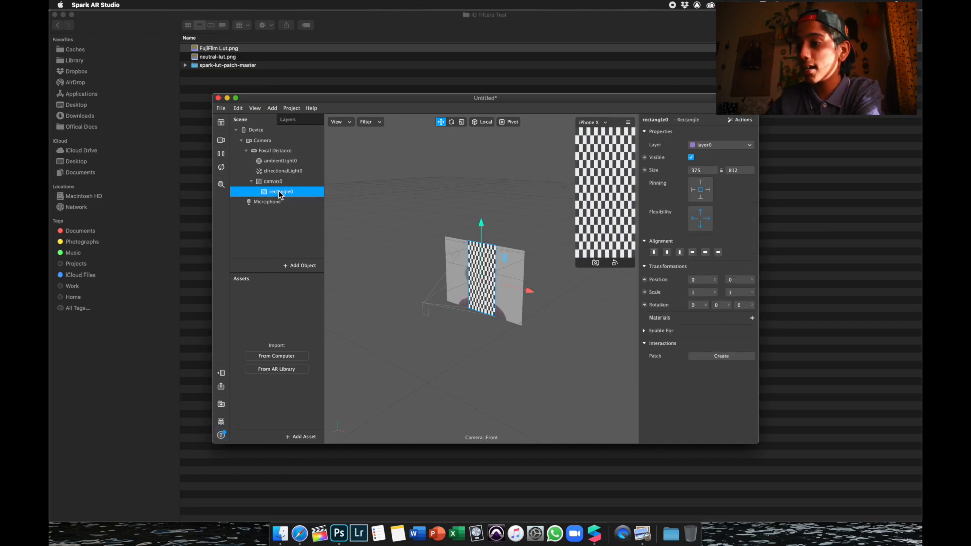
{"action": "left_click", "coordinate": [751, 318]}
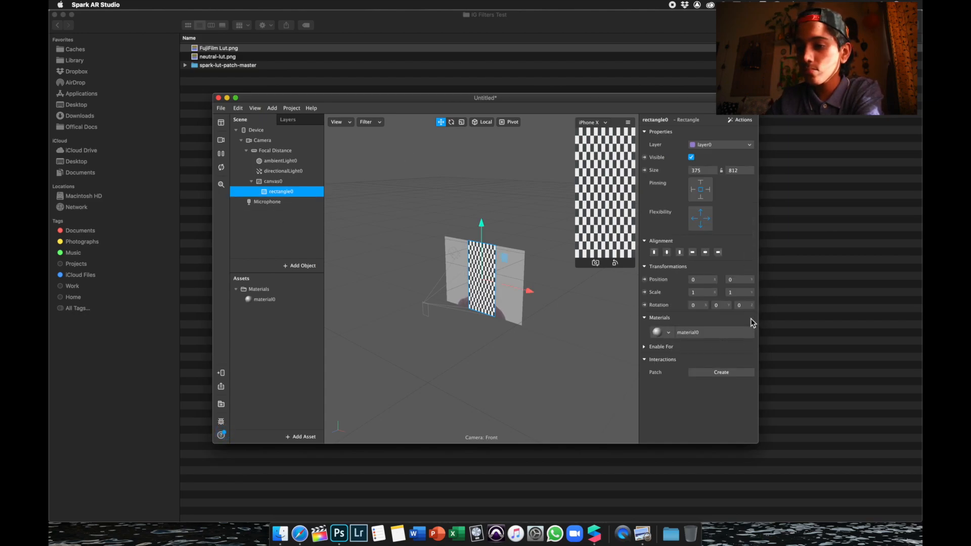
{"action": "left_click", "coordinate": [253, 298]}
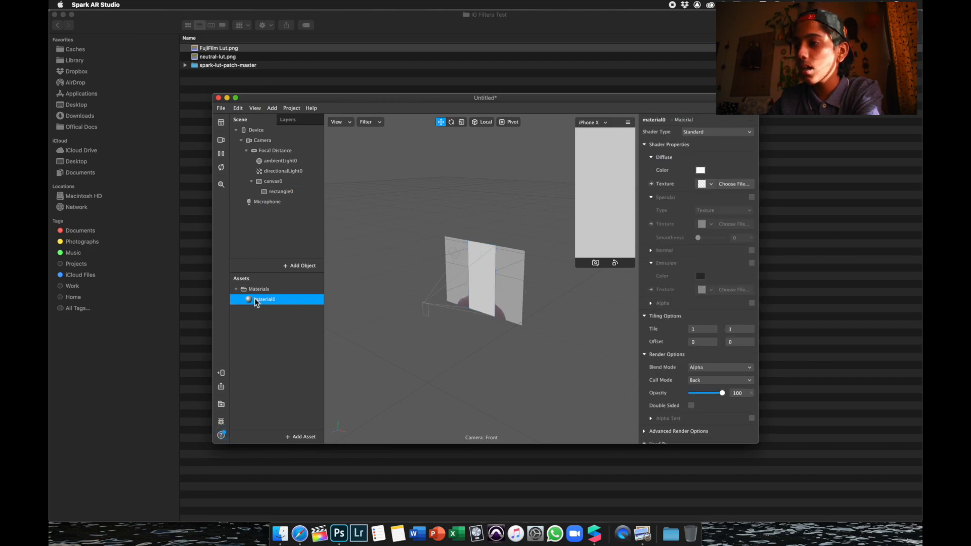
{"action": "left_click", "coordinate": [651, 184]}
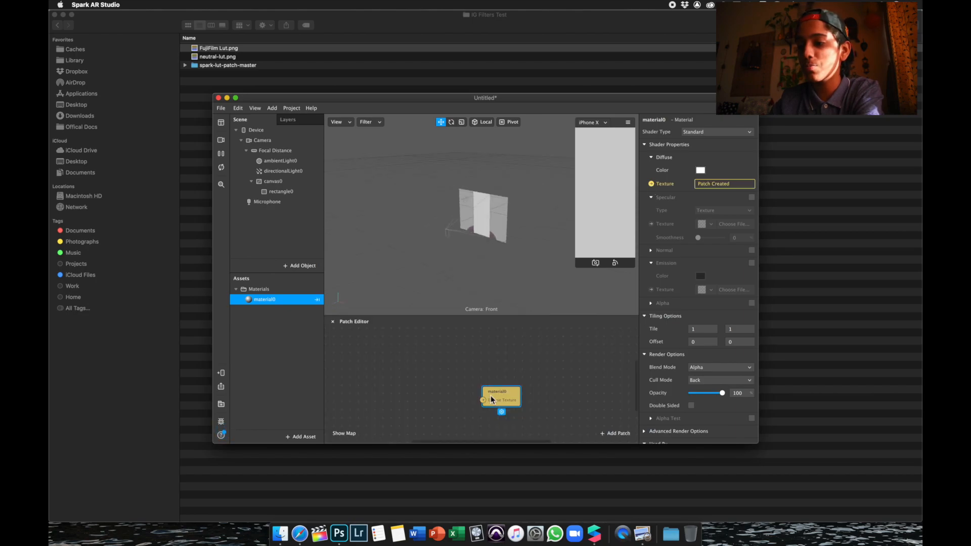
{"action": "left_click_drag", "start_coordinate": [508, 395], "coordinate": [573, 382]}
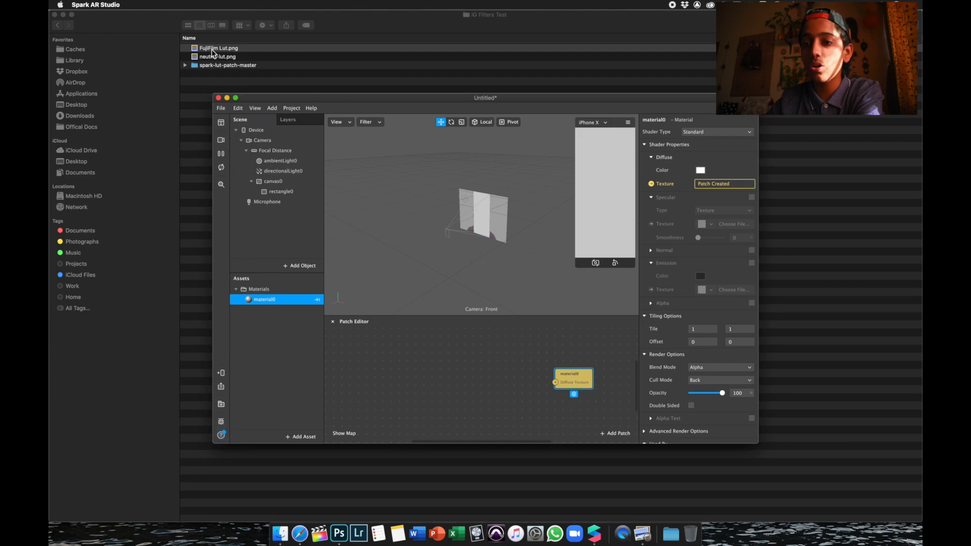
- Import FujiFilm Lut.png and FastColorLUT.arp, found in spark-lut-patch-master's patches folder, into the project's assets
{"action": "left_click_drag", "start_coordinate": [212, 50], "coordinate": [278, 339]}
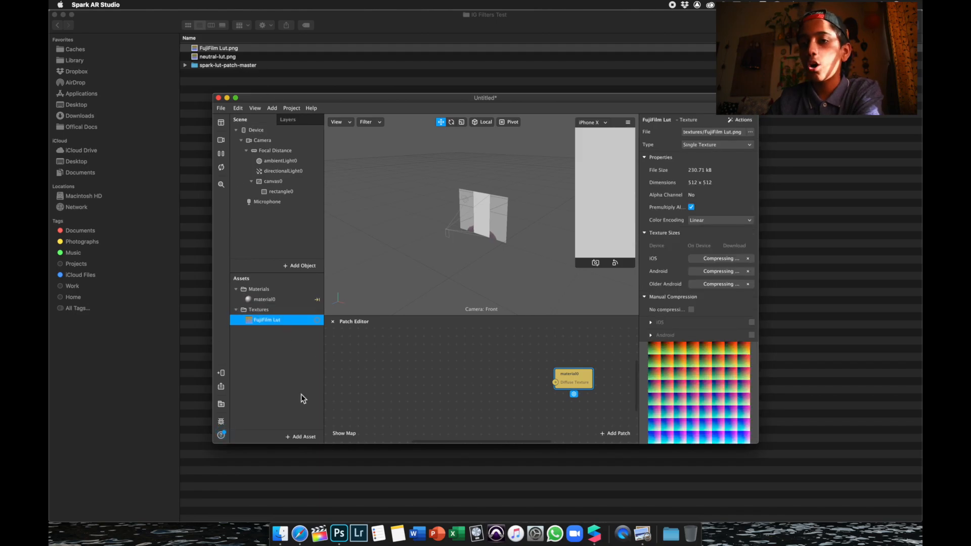
{"action": "left_click", "coordinate": [184, 65]}
{"action": "left_click", "coordinate": [185, 65]}
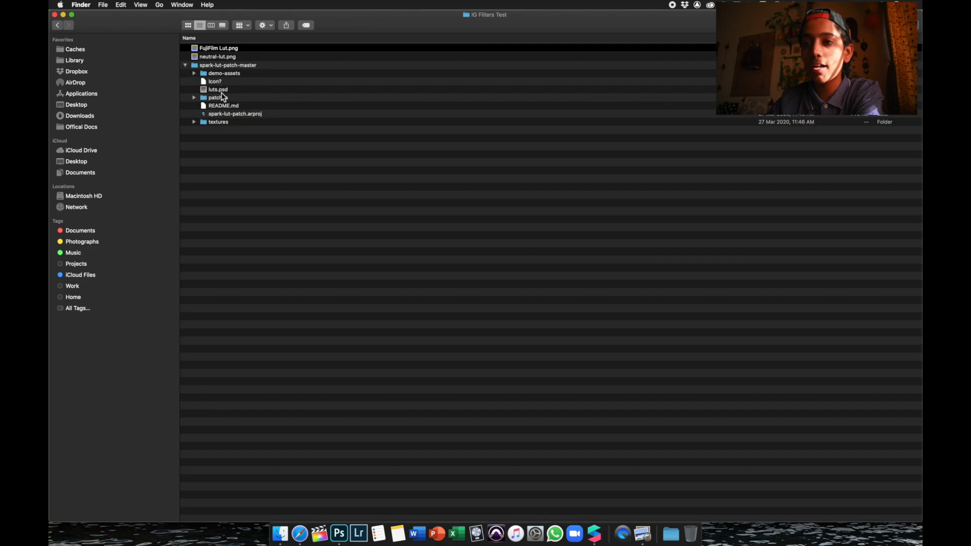
{"action": "left_click", "coordinate": [194, 98]}
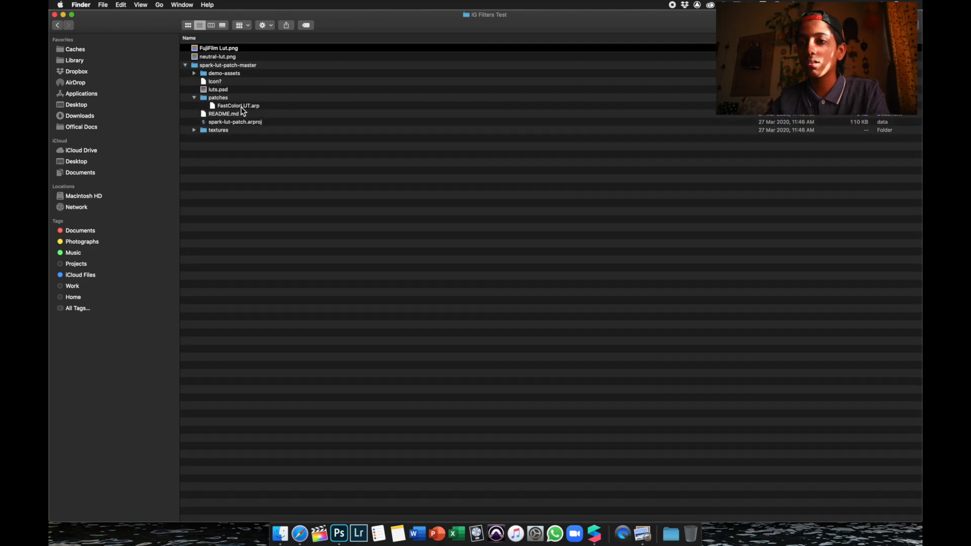
{"action": "left_click_drag", "start_coordinate": [242, 111], "coordinate": [296, 343]}
{"action": "key", "text": "super+Tab"}
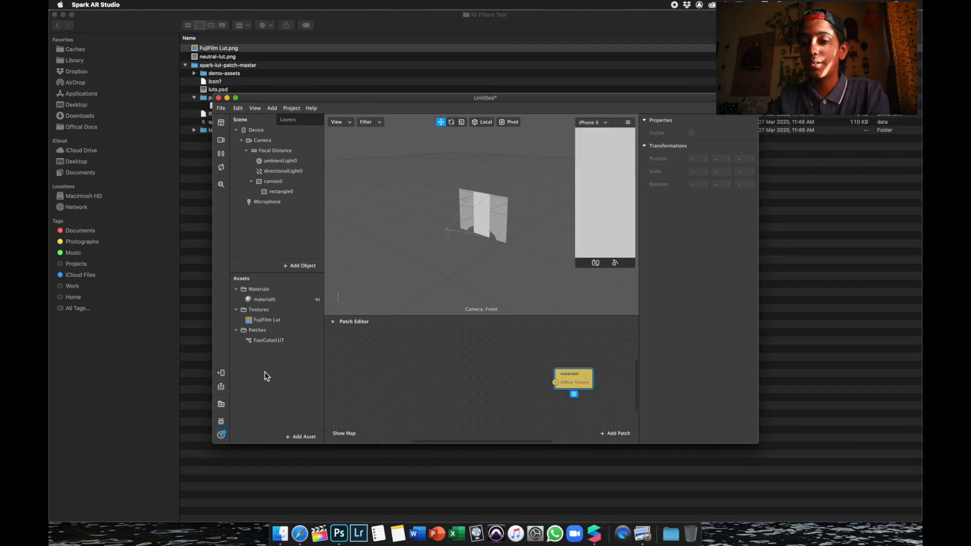
- Enable no compression for the FujiFilm Lut texture
{"action": "left_click", "coordinate": [273, 320]}
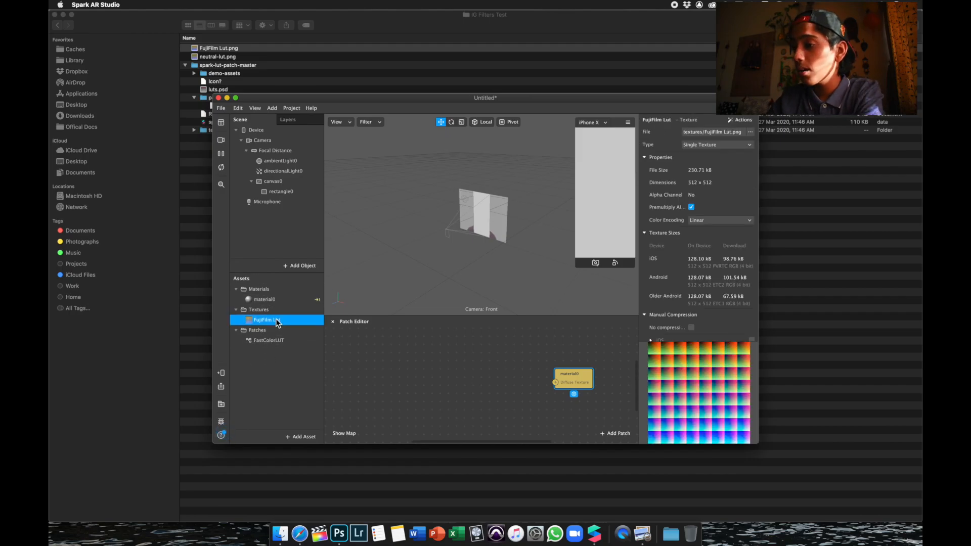
{"action": "scroll", "coordinate": [679, 289], "scroll_direction": "down", "scroll_amount": 4}
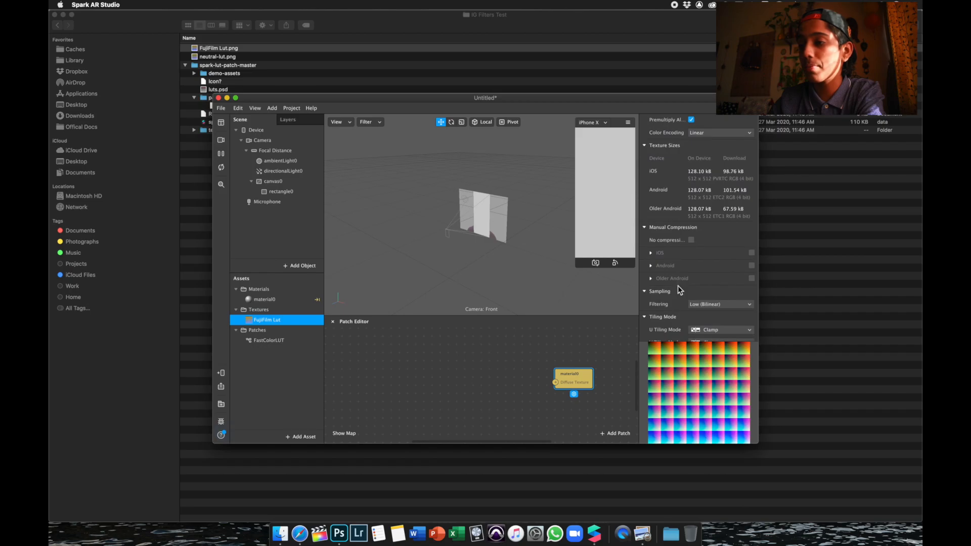
{"action": "left_click", "coordinate": [691, 240]}
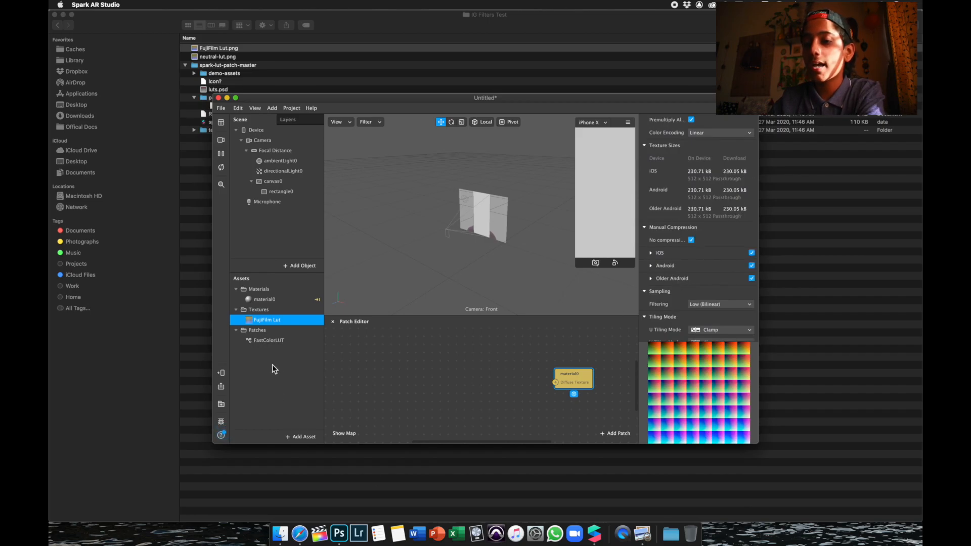
- Place the FujiFilm Lut texture and FastColorLUT in the patch graph and connect the texture's RGBA output to the LUT input
{"action": "left_click_drag", "start_coordinate": [262, 323], "coordinate": [379, 357]}
{"action": "left_click_drag", "start_coordinate": [270, 338], "coordinate": [481, 380]}
{"action": "left_click", "coordinate": [410, 358]}
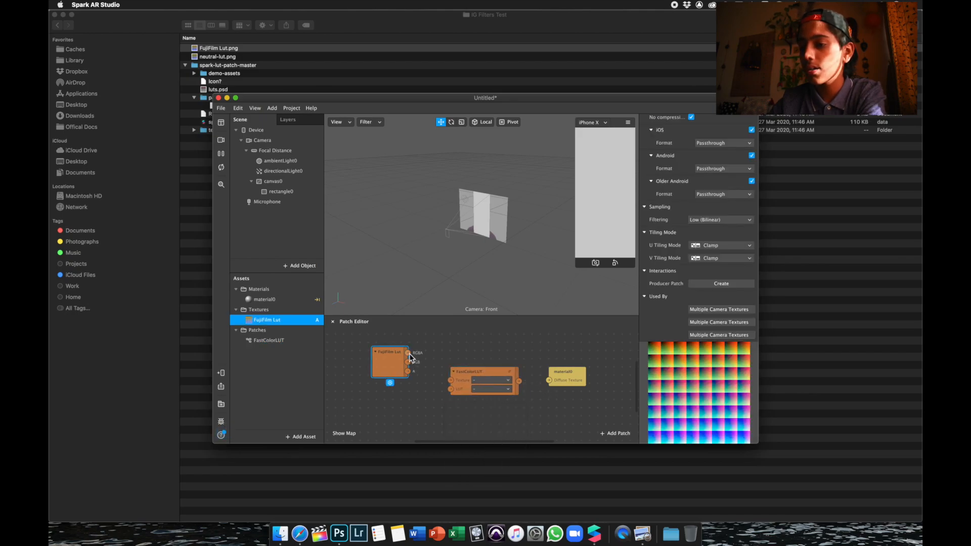
{"action": "left_click_drag", "start_coordinate": [409, 352], "coordinate": [450, 389]}
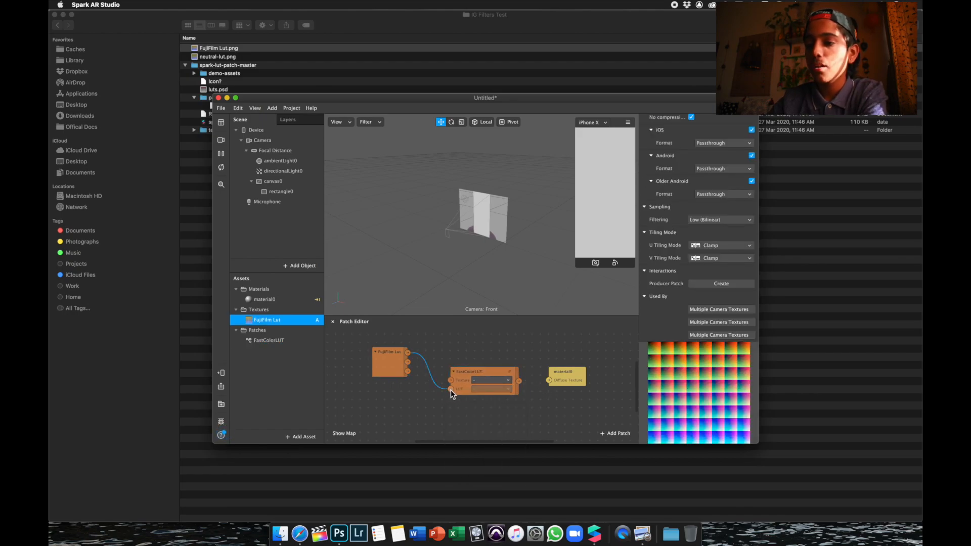
- Connect the FastColorLUT patch's output to the Diffuse Texture input of material0 in the patch graph
{"action": "left_click", "coordinate": [273, 300]}
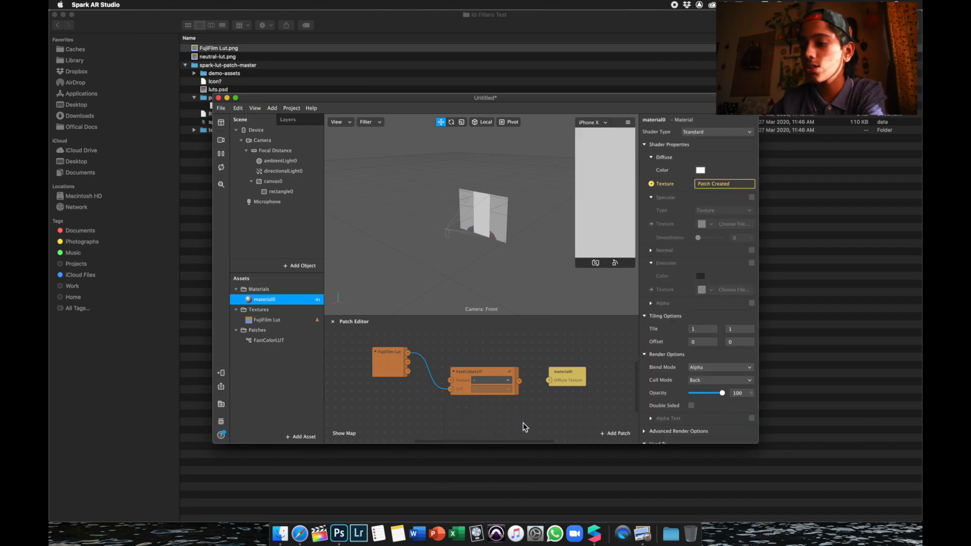
{"action": "left_click_drag", "start_coordinate": [519, 381], "coordinate": [550, 380]}
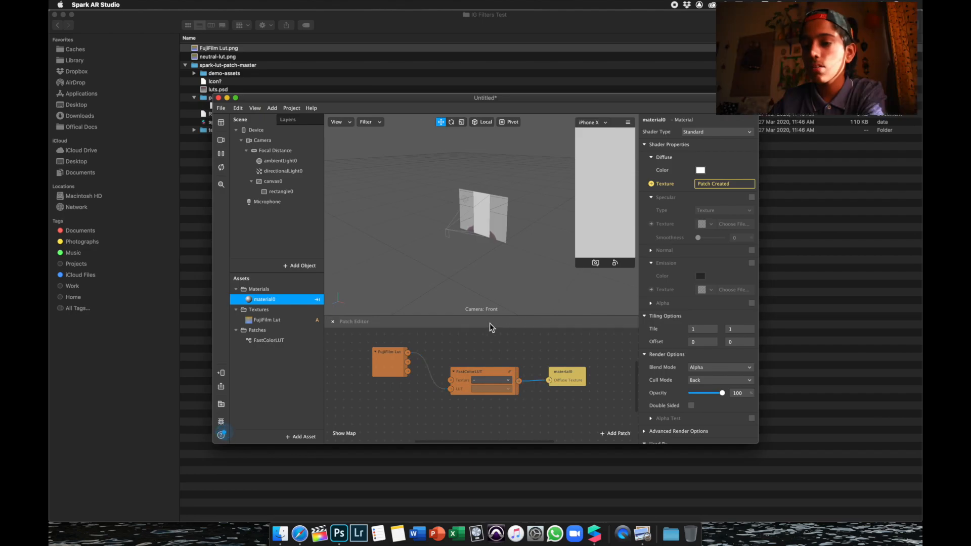
{"action": "left_click", "coordinate": [264, 342]}
{"action": "left_click", "coordinate": [266, 320]}
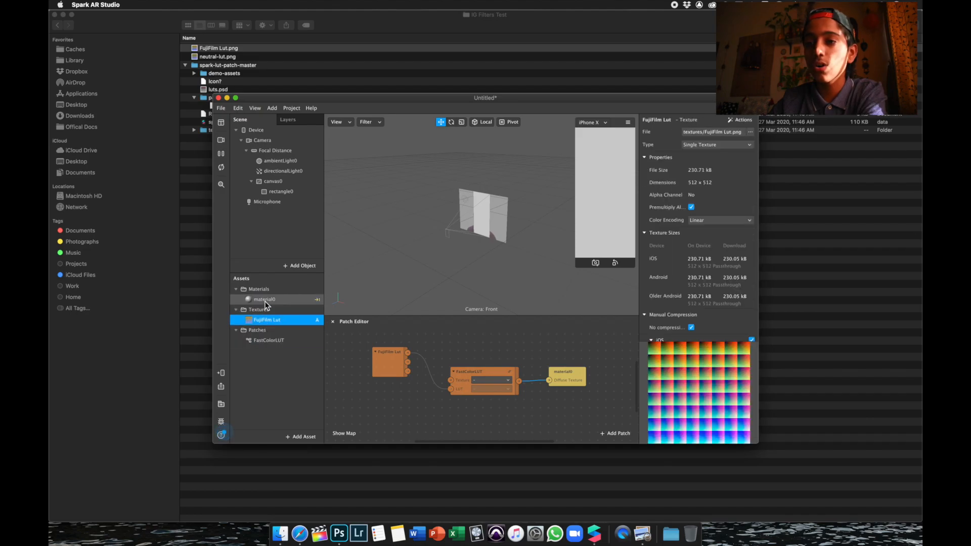
{"action": "left_click", "coordinate": [265, 300]}
- Extract a texture from the camera, place it in the patch graph and connect its RGBA output to FastColorLUT's Texture input
{"action": "left_click", "coordinate": [268, 141]}
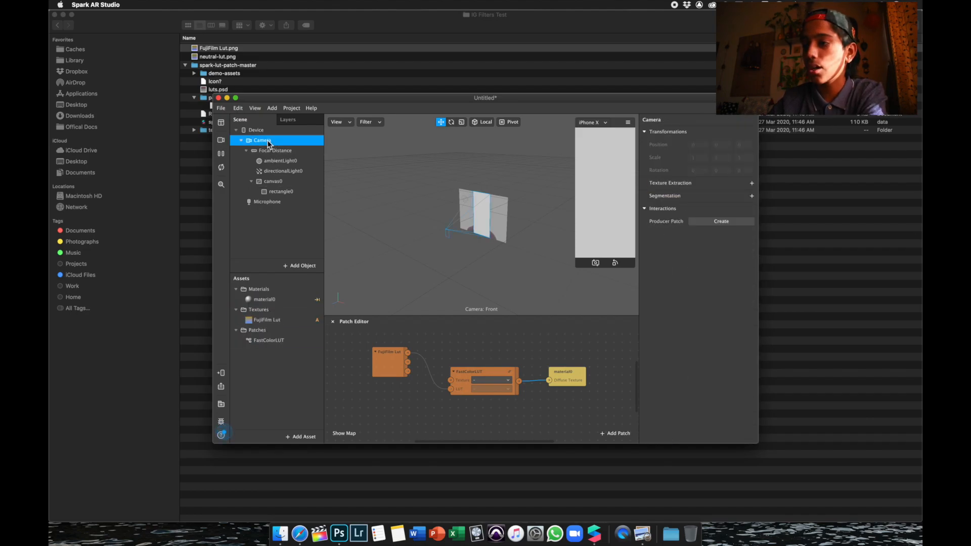
{"action": "left_click", "coordinate": [752, 183]}
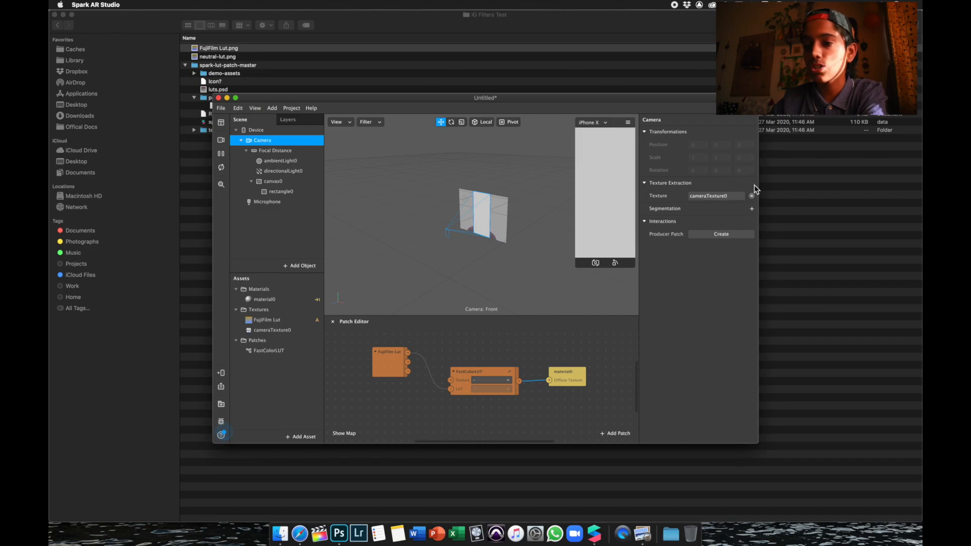
{"action": "left_click", "coordinate": [248, 331]}
{"action": "left_click_drag", "start_coordinate": [249, 331], "coordinate": [450, 380]}
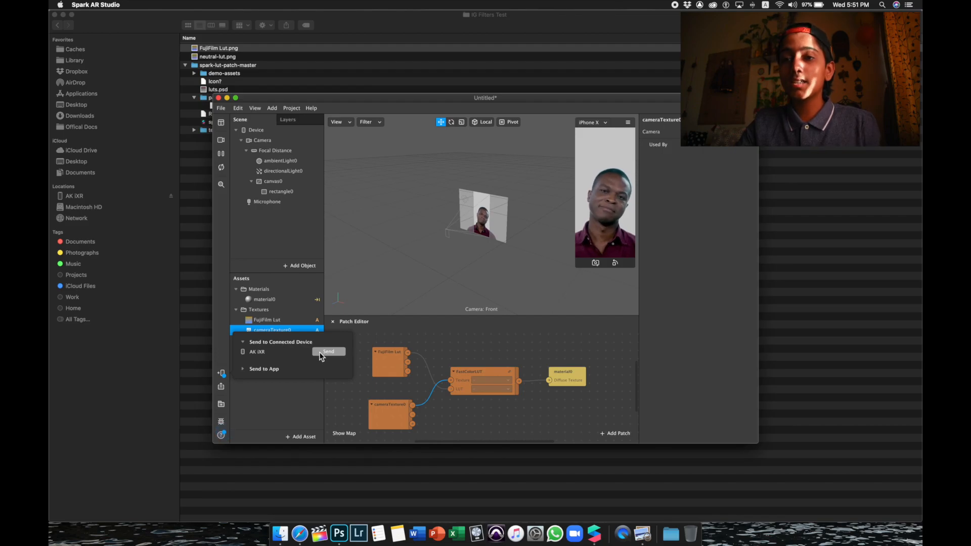
- Export the project and upload it to Spark AR Hub as a new effect
{"action": "left_click", "coordinate": [222, 113]}
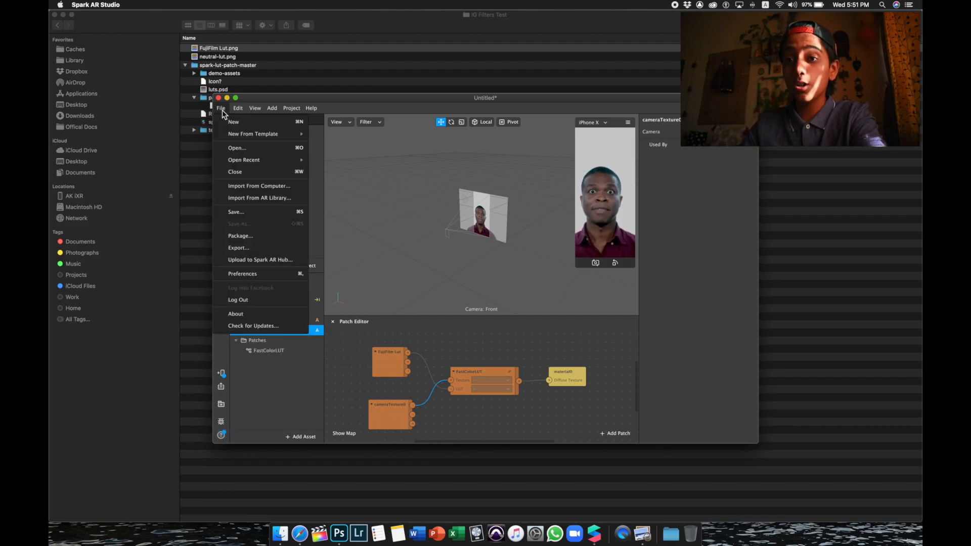
{"action": "left_click", "coordinate": [238, 249]}
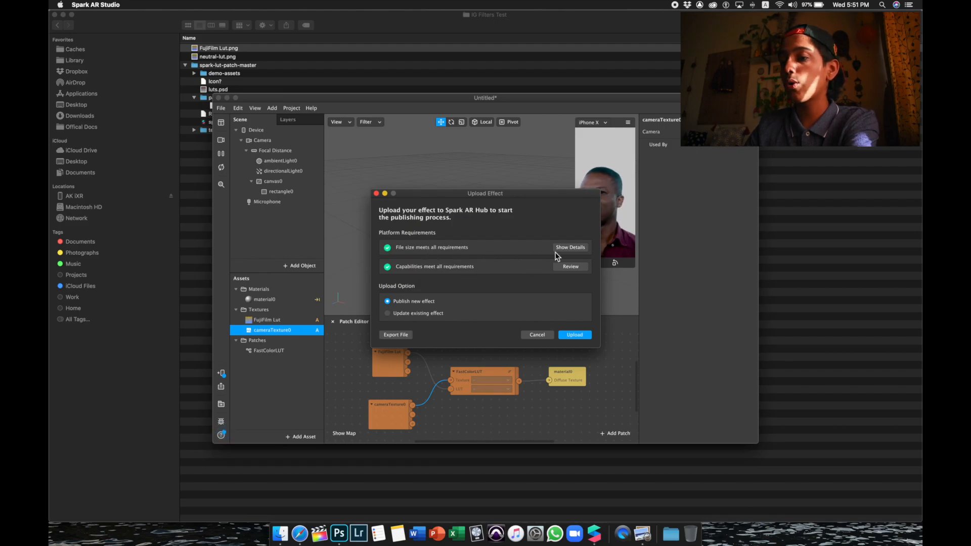
{"action": "left_click", "coordinate": [574, 335]}
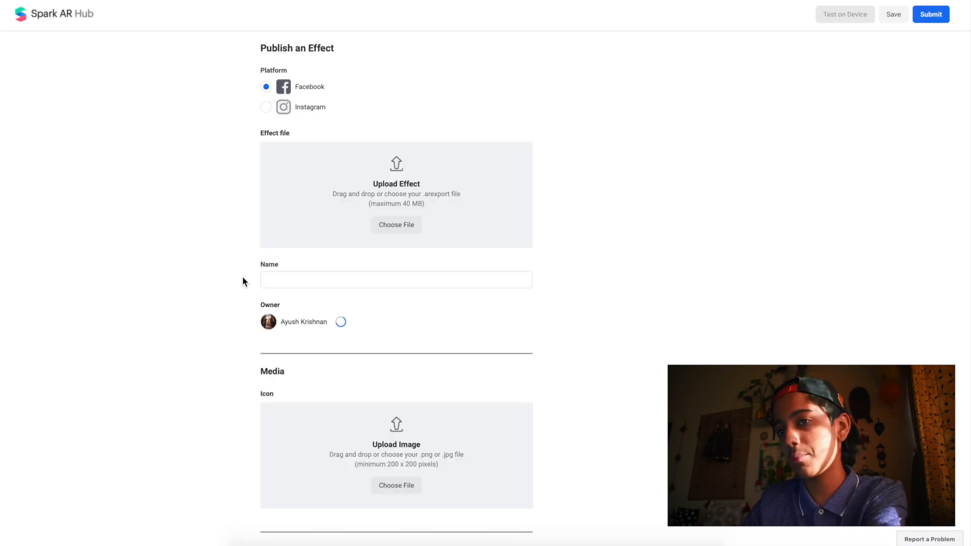
- Set the effect's platform to Instagram, its name to "Fujifilm Cinema Lut" and its category to Colour and Light
{"action": "left_click", "coordinate": [268, 109]}
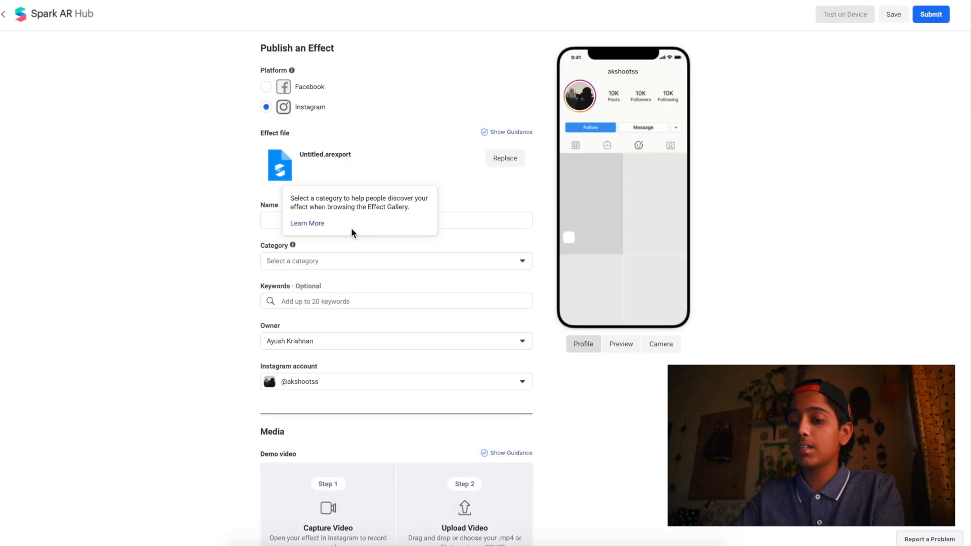
{"action": "left_click", "coordinate": [279, 222]}
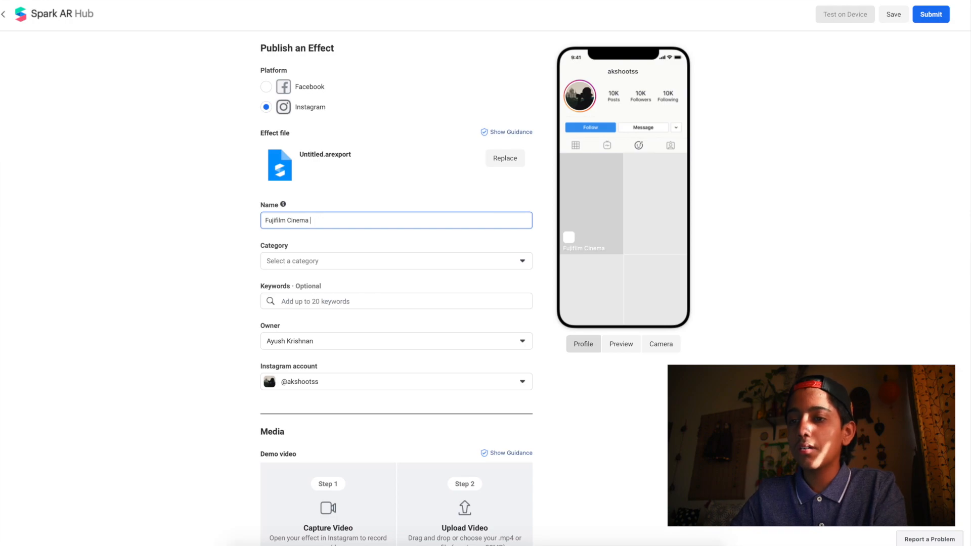
{"action": "left_click", "coordinate": [305, 259]}
{"action": "scroll", "coordinate": [353, 379], "scroll_direction": "down", "scroll_amount": 3}
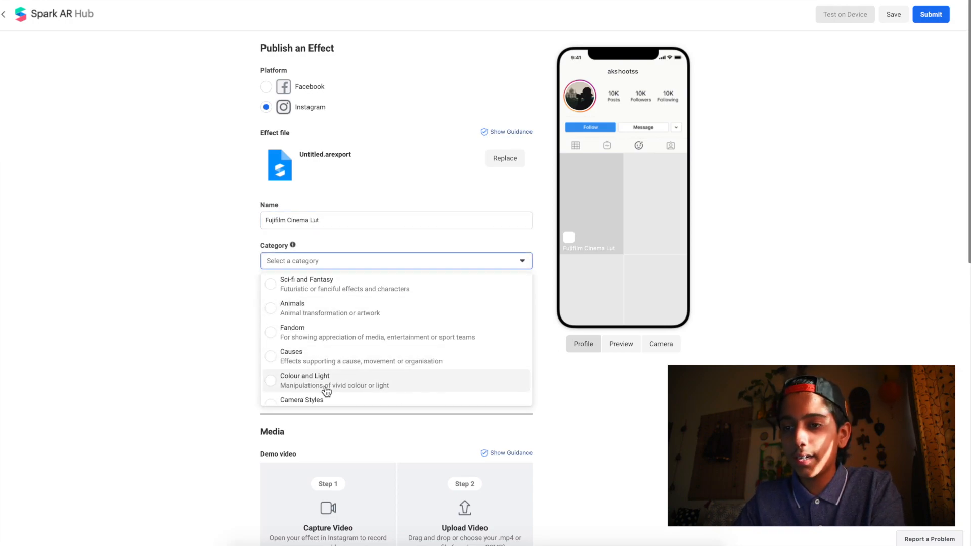
{"action": "left_click", "coordinate": [326, 384]}
- Upload the photographer silhouette photo as the effect's icon and crop it to a square around the photographer
{"action": "scroll", "coordinate": [392, 307], "scroll_direction": "down", "scroll_amount": 8}
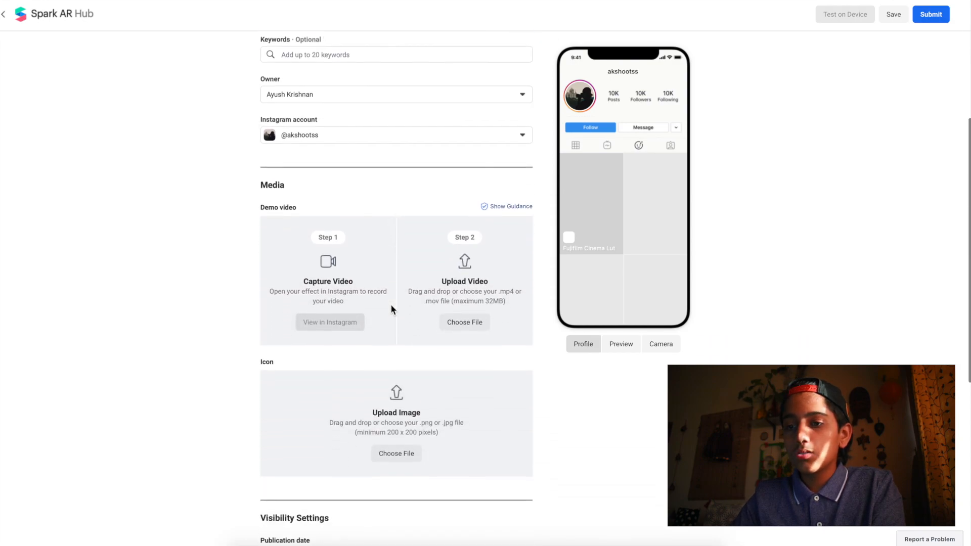
{"action": "scroll", "coordinate": [394, 312], "scroll_direction": "down", "scroll_amount": 3}
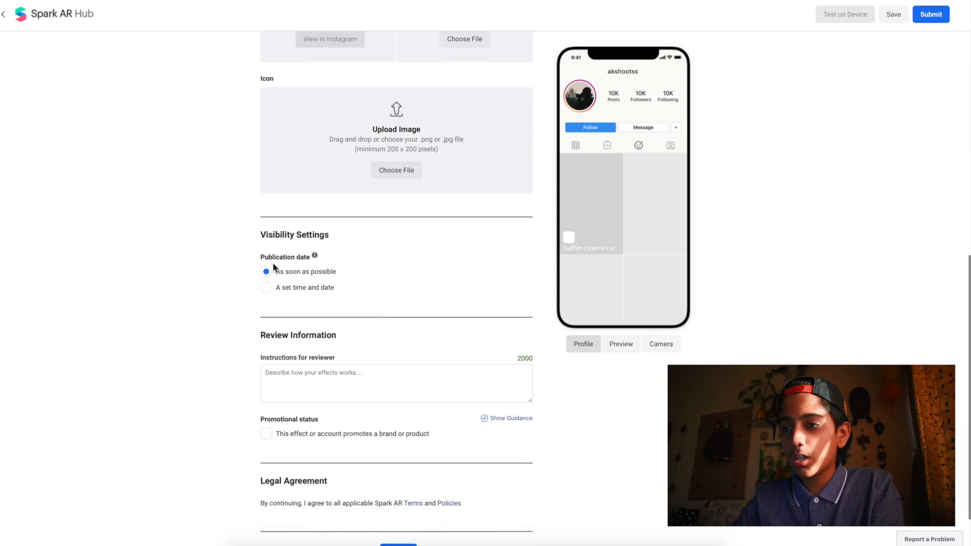
{"action": "scroll", "coordinate": [288, 279], "scroll_direction": "up", "scroll_amount": 9}
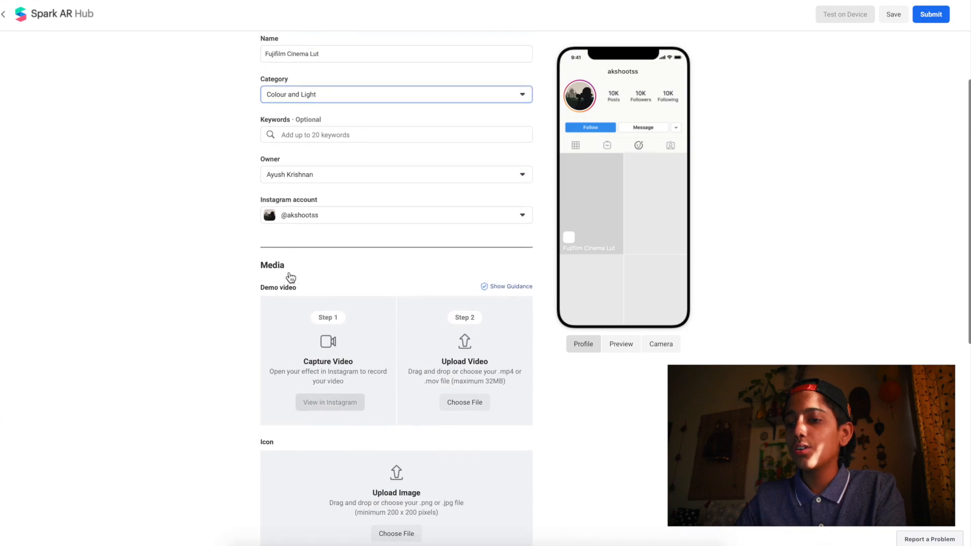
{"action": "scroll", "coordinate": [505, 417], "scroll_direction": "down", "scroll_amount": 2}
{"action": "scroll", "coordinate": [424, 459], "scroll_direction": "down", "scroll_amount": 2}
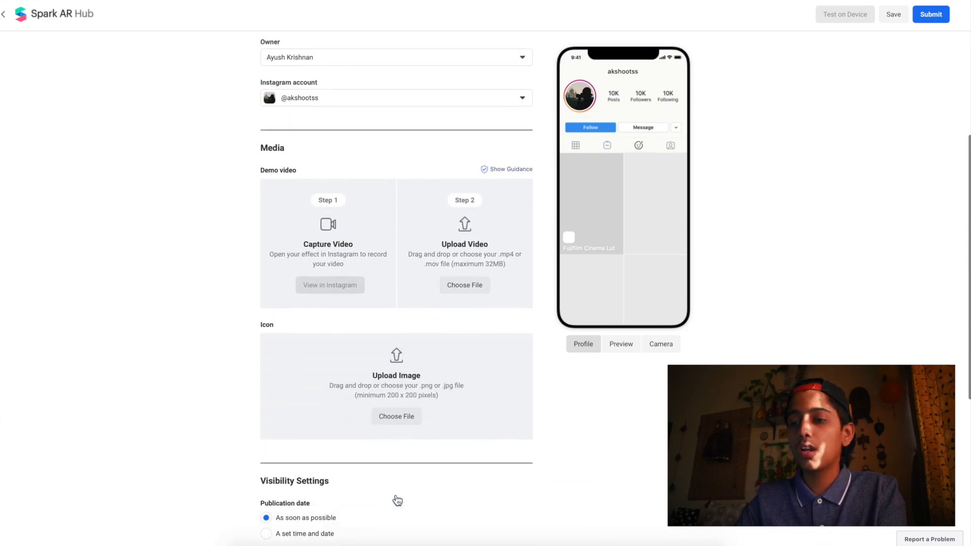
{"action": "left_click", "coordinate": [400, 402]}
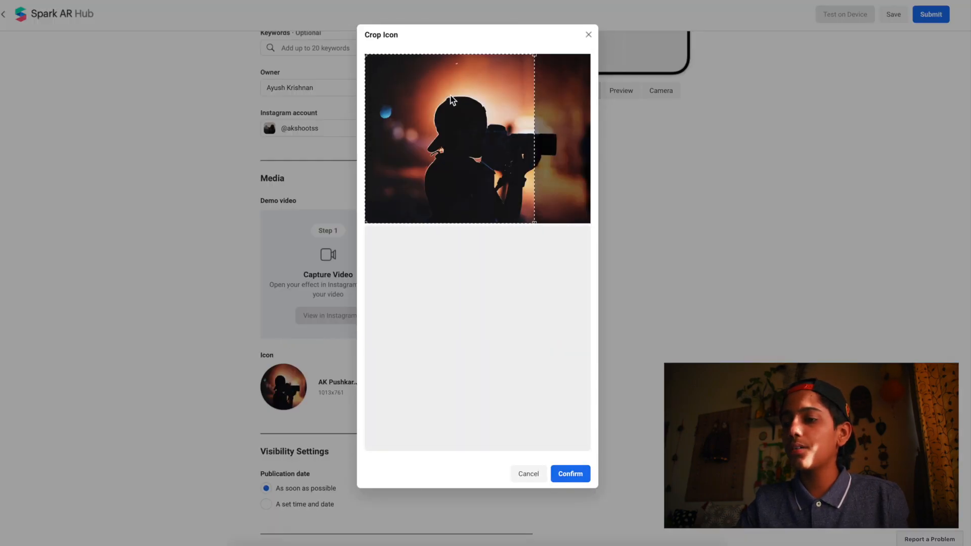
{"action": "left_click_drag", "start_coordinate": [451, 100], "coordinate": [487, 98]}
{"action": "left_click", "coordinate": [571, 473]}
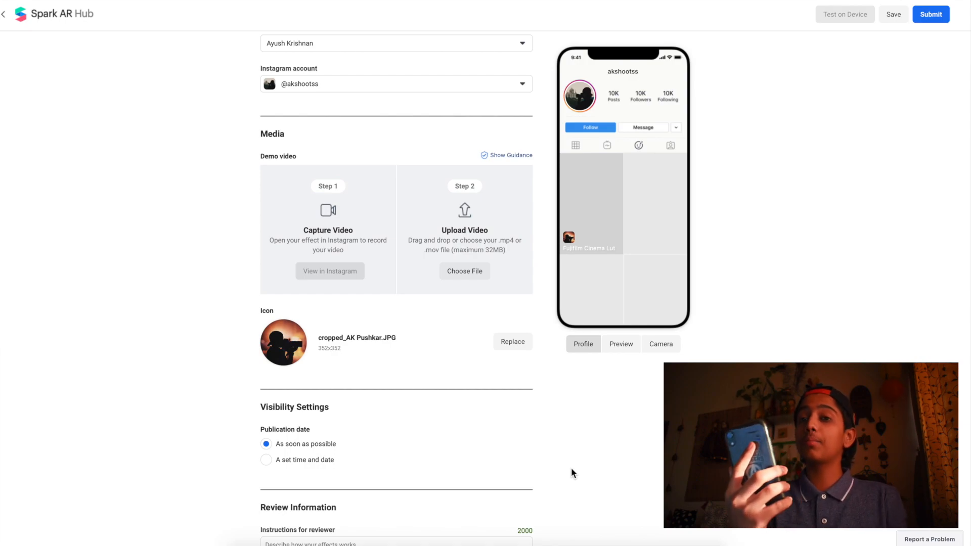
- Add IMG_8187.mp4 as the effect's demo video
{"action": "left_click_drag", "start_coordinate": [572, 470], "coordinate": [470, 249]}
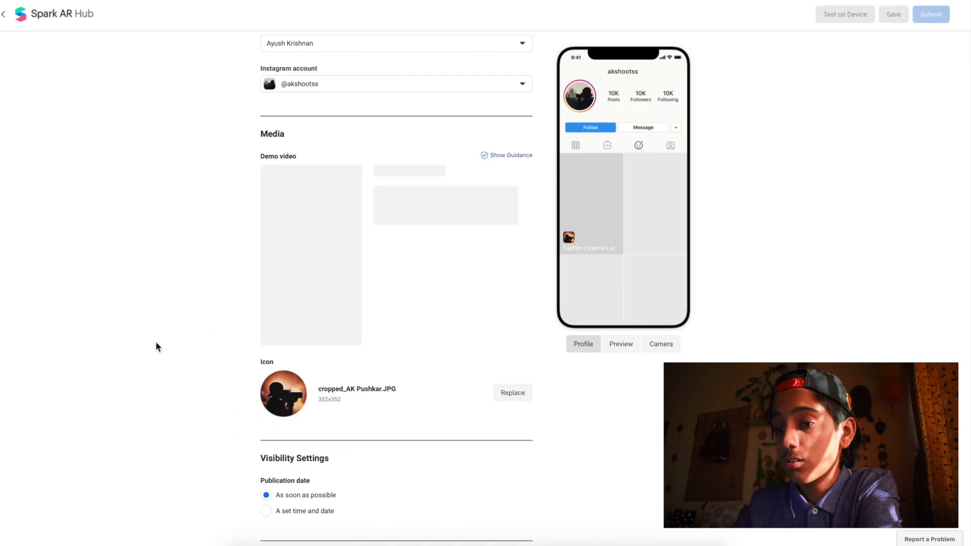
{"action": "scroll", "coordinate": [357, 385], "scroll_direction": "down", "scroll_amount": 5}
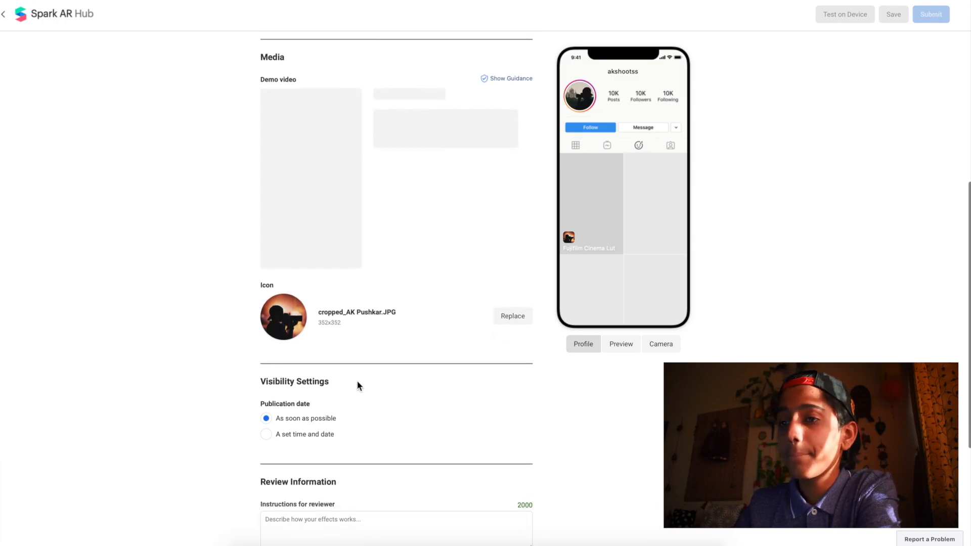
{"action": "scroll", "coordinate": [356, 380], "scroll_direction": "up", "scroll_amount": 3}
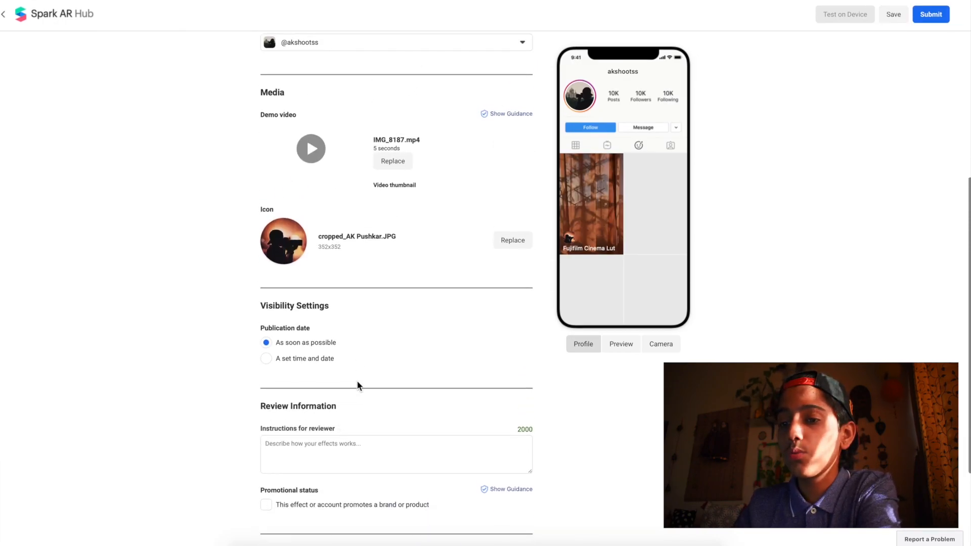
- Enter the reviewer instructions "This filter allows you to manipulate light and give you a creative look to your photos and videos. Enjoy using the filter.!"
{"action": "scroll", "coordinate": [309, 461], "scroll_direction": "down", "scroll_amount": 1}
{"action": "left_click", "coordinate": [298, 388]}
{"action": "type", "text": "This filter allows you to manipulate light and give you a creative look to your photos and videos. Enjoy using the filter."}
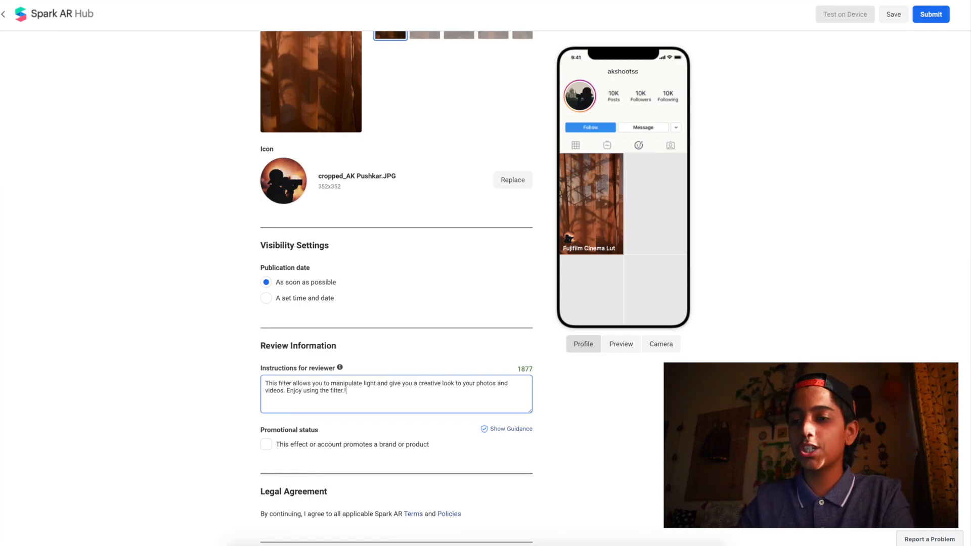
- Submit the Fujifilm Cinema Lut effect for review without marking it as promotional
{"action": "scroll", "coordinate": [298, 403], "scroll_direction": "down", "scroll_amount": 1}
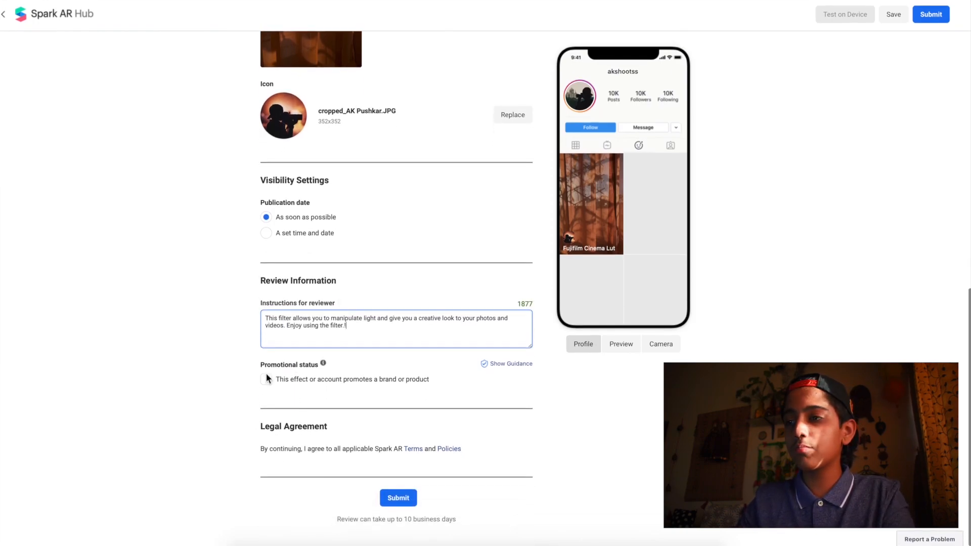
{"action": "left_click", "coordinate": [396, 503]}
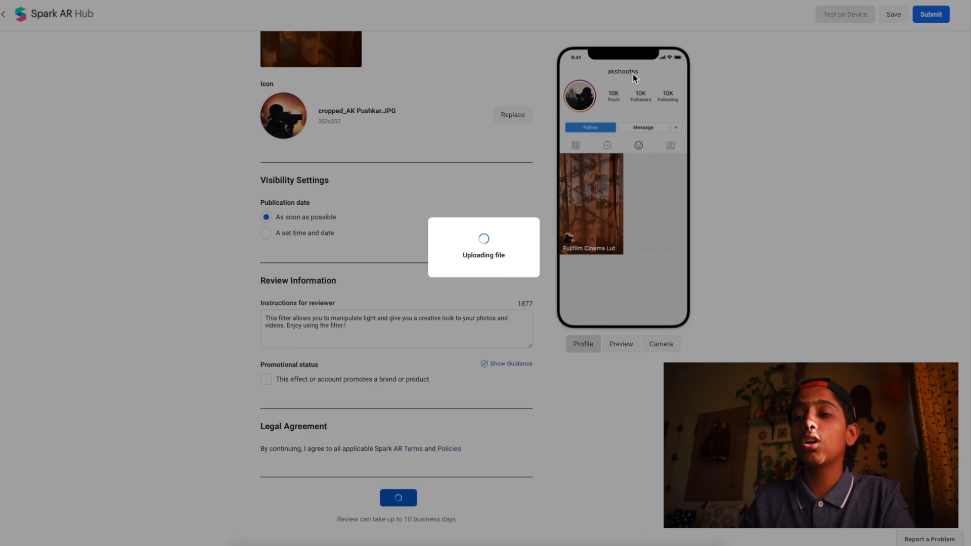
{"action": "scroll", "coordinate": [641, 74], "scroll_direction": "up", "scroll_amount": 15}
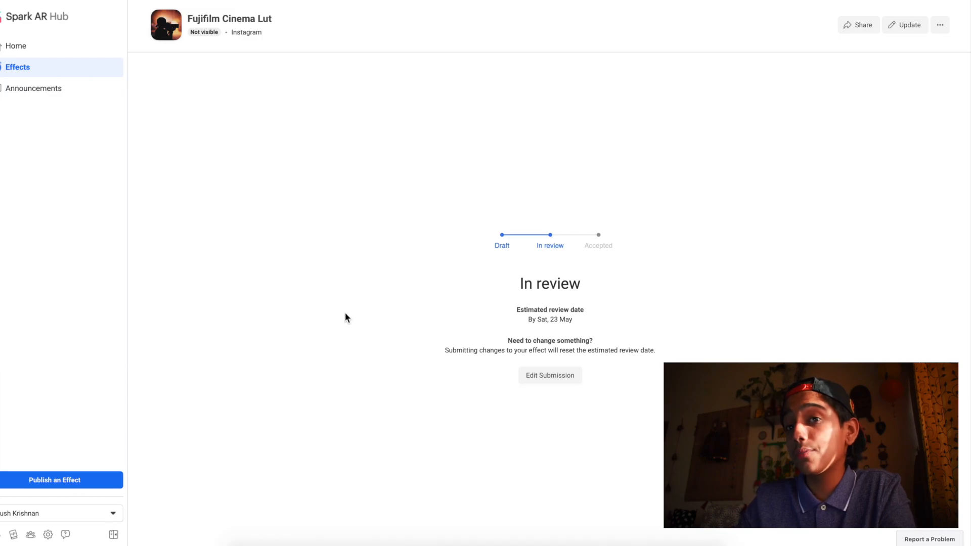
- Check the Spark AR Hub home page for the new effect's review status and the insights of the published effects
{"action": "left_click", "coordinate": [11, 46]}
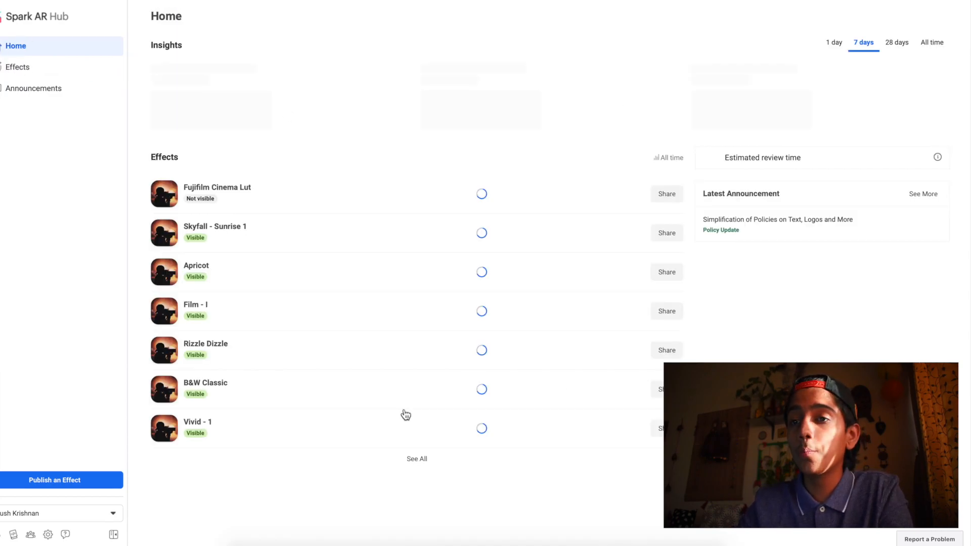
{"action": "scroll", "coordinate": [381, 176], "scroll_direction": "down", "scroll_amount": 2}
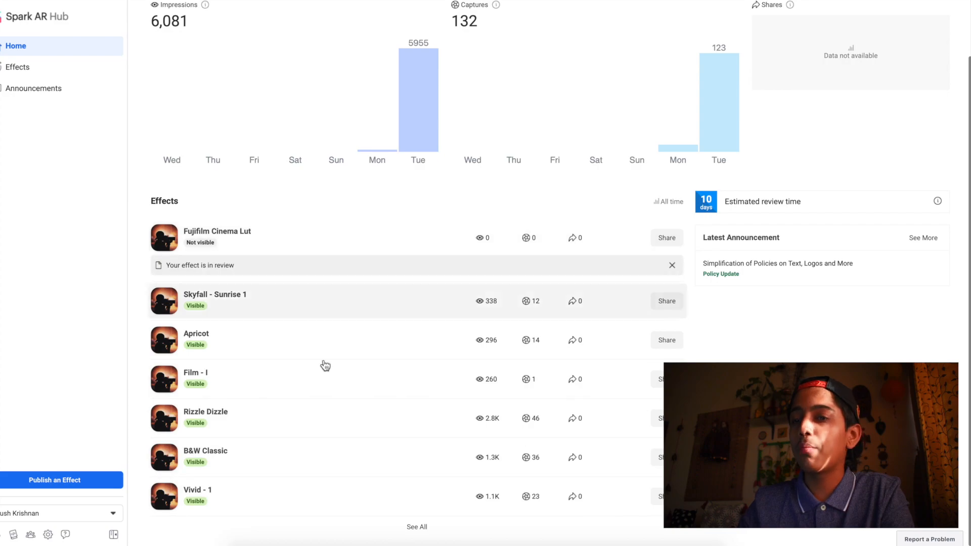
{"action": "scroll", "coordinate": [385, 206], "scroll_direction": "up", "scroll_amount": 2}
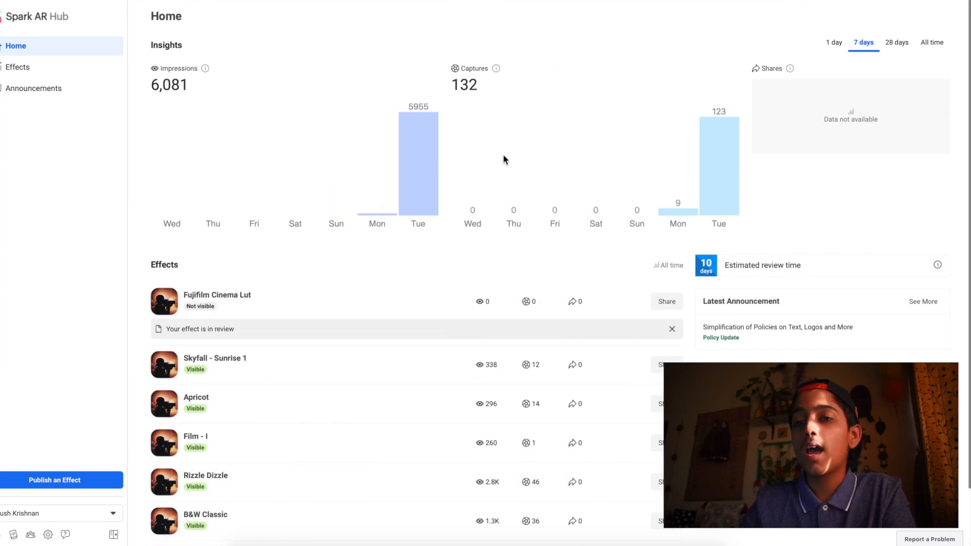
{"action": "scroll", "coordinate": [503, 160], "scroll_direction": "down", "scroll_amount": 2}
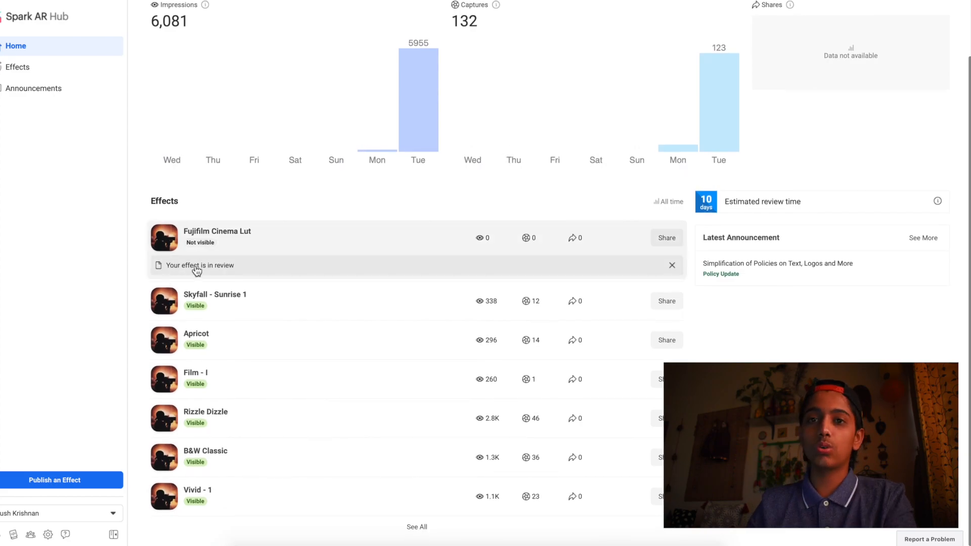